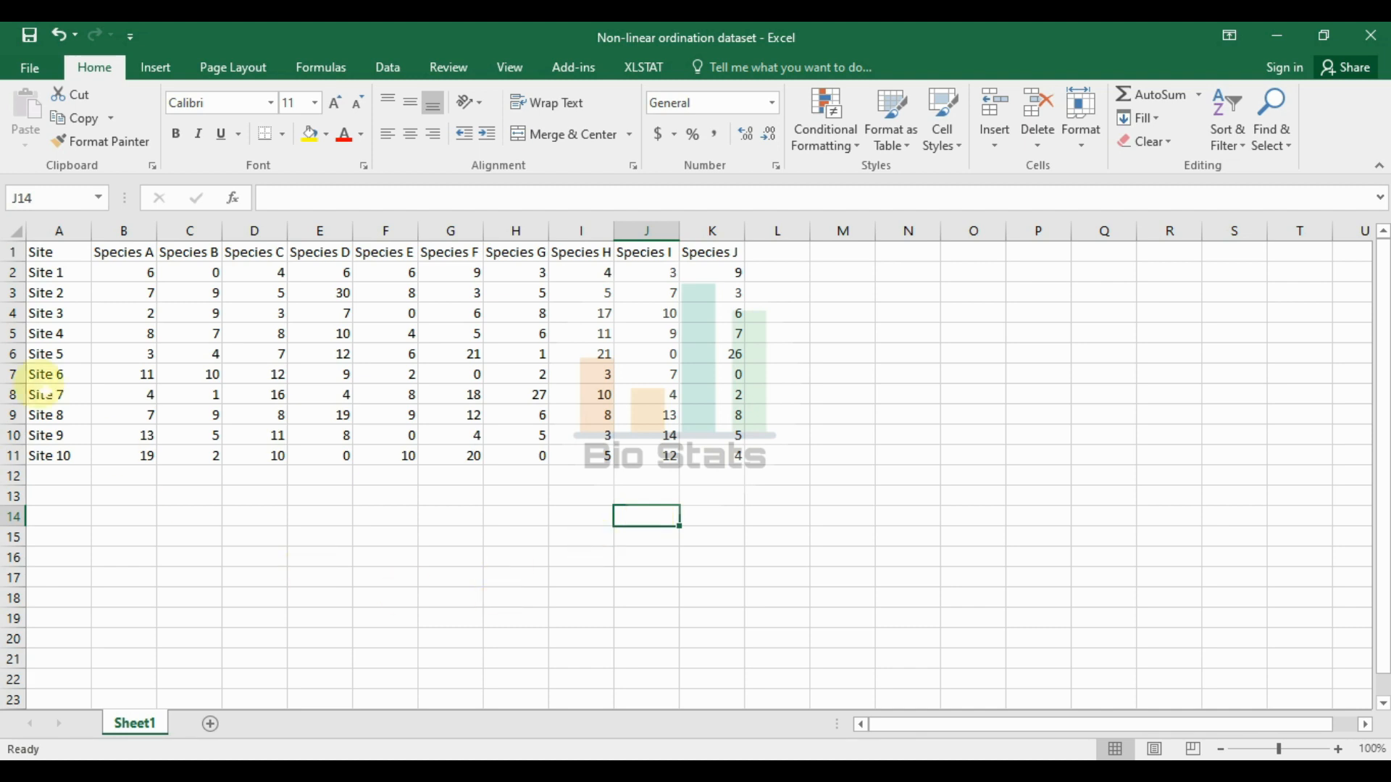
left_click_drag(54, 273, 58, 456)
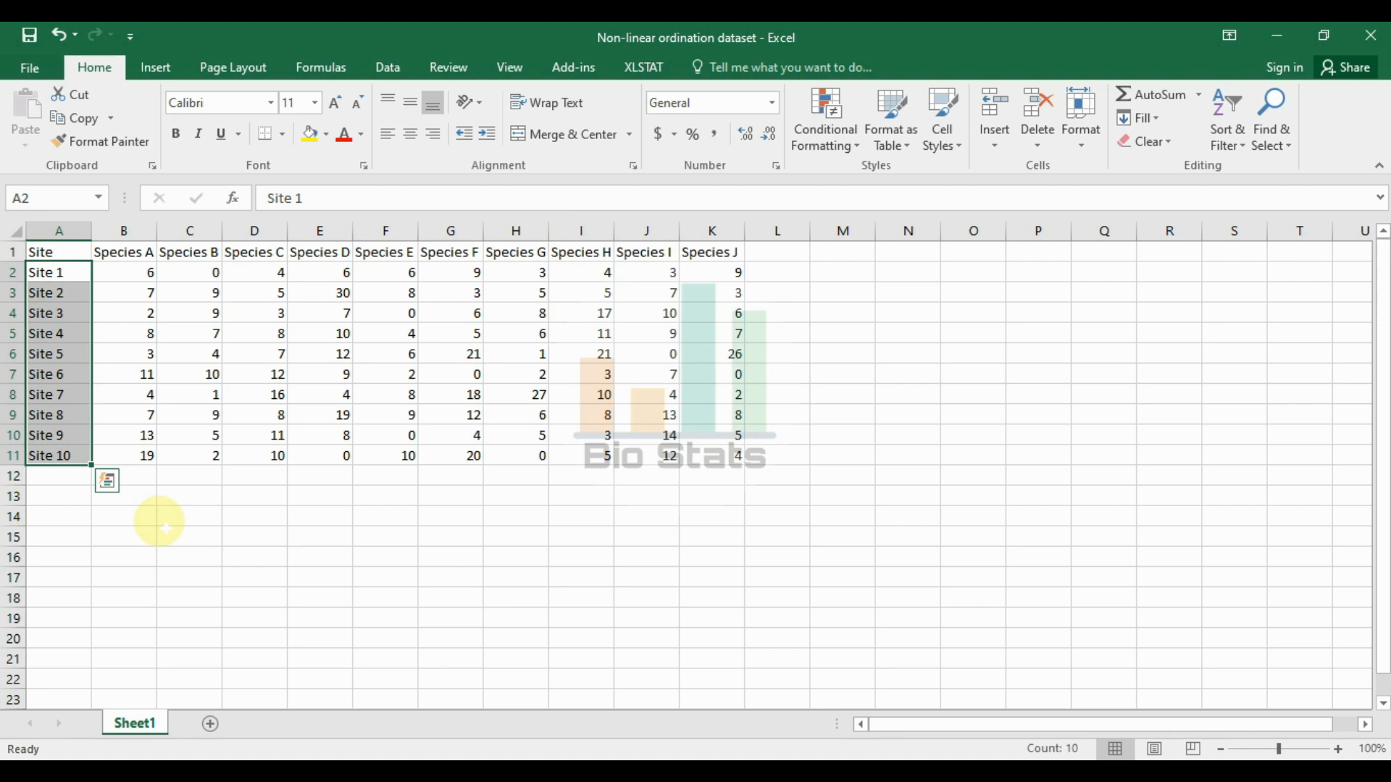
left_click_drag(123, 272, 733, 458)
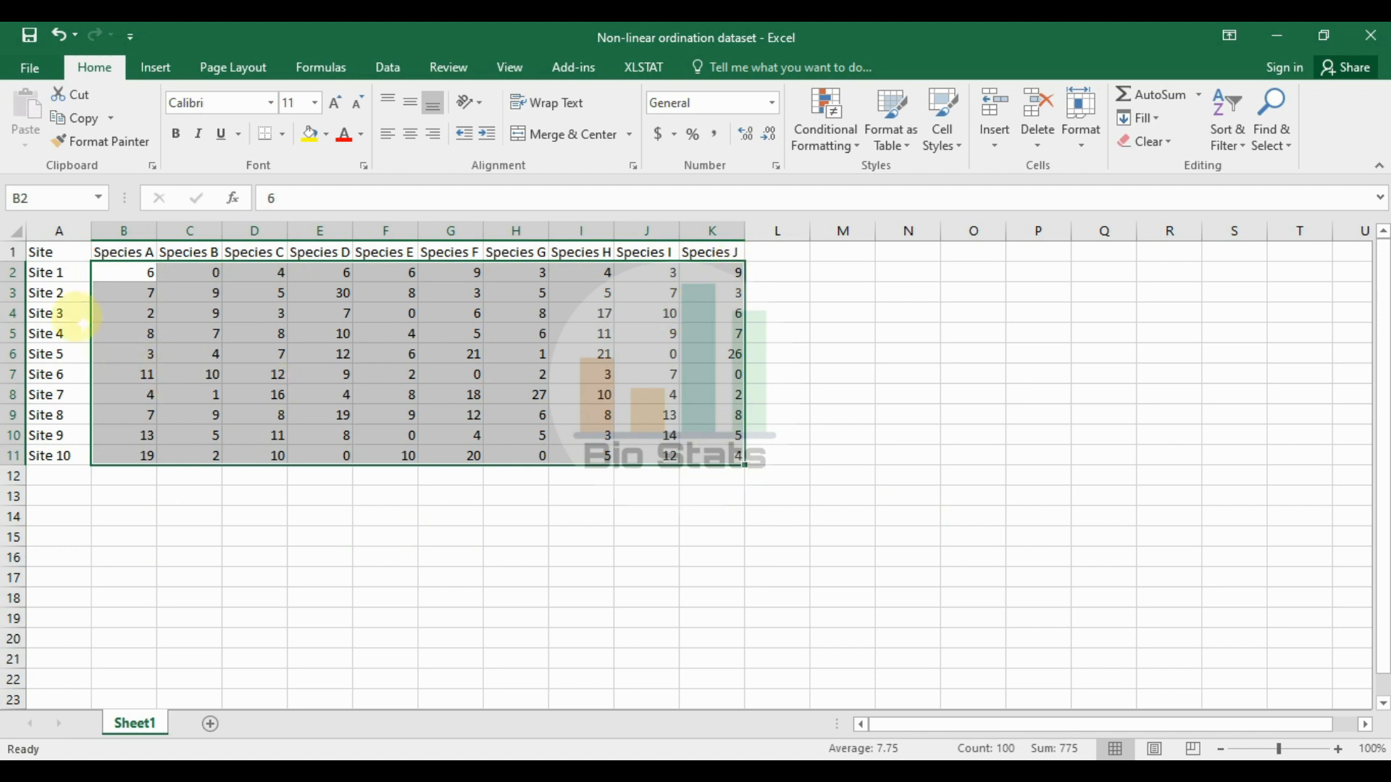
left_click_drag(65, 272, 61, 457)
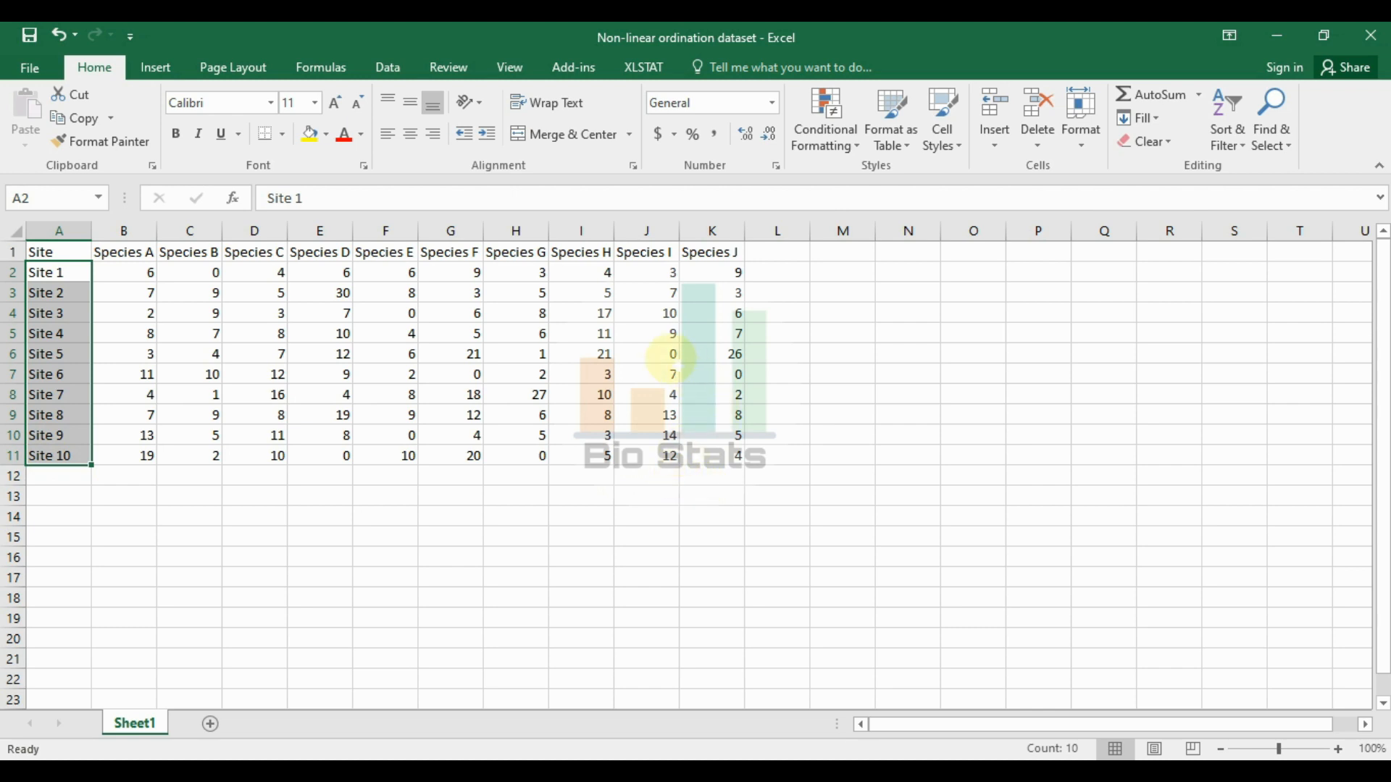
left_click(671, 357)
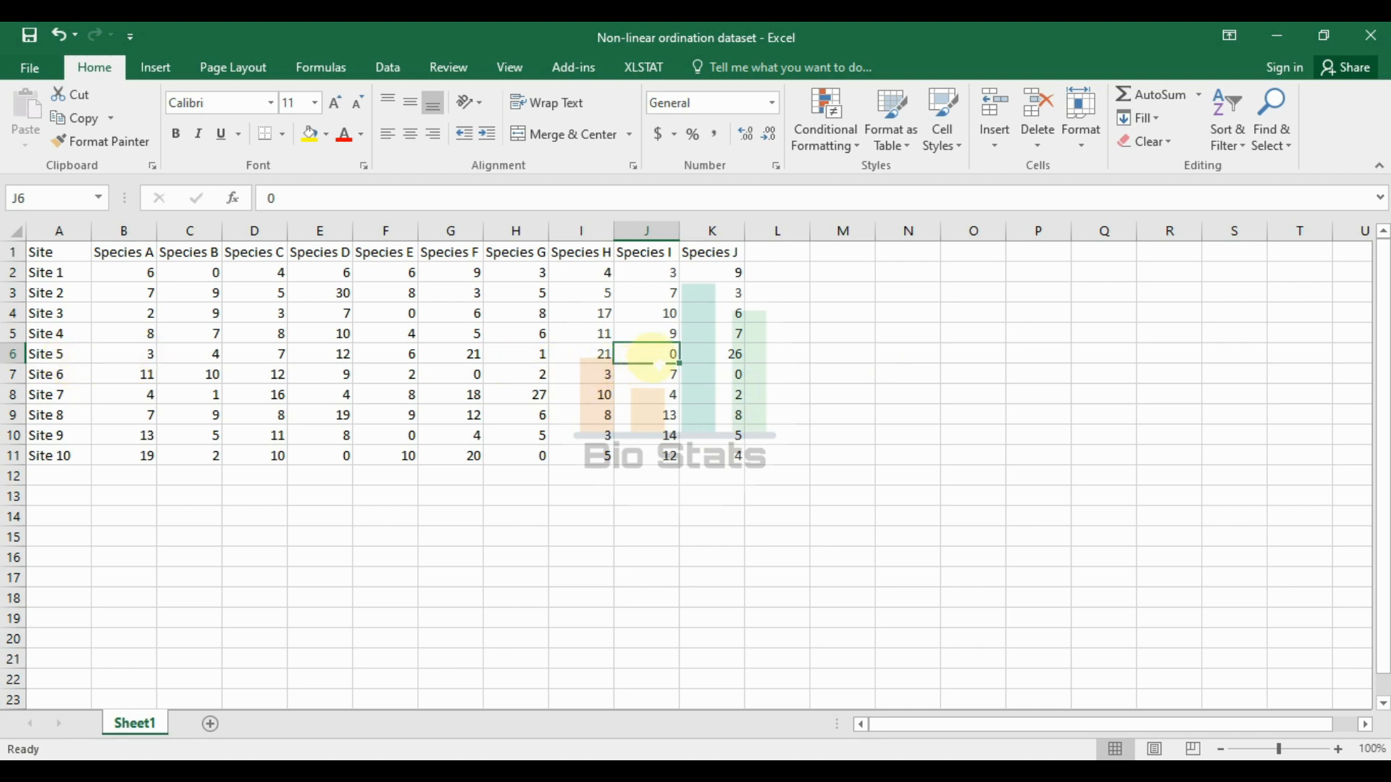
left_click(911, 393)
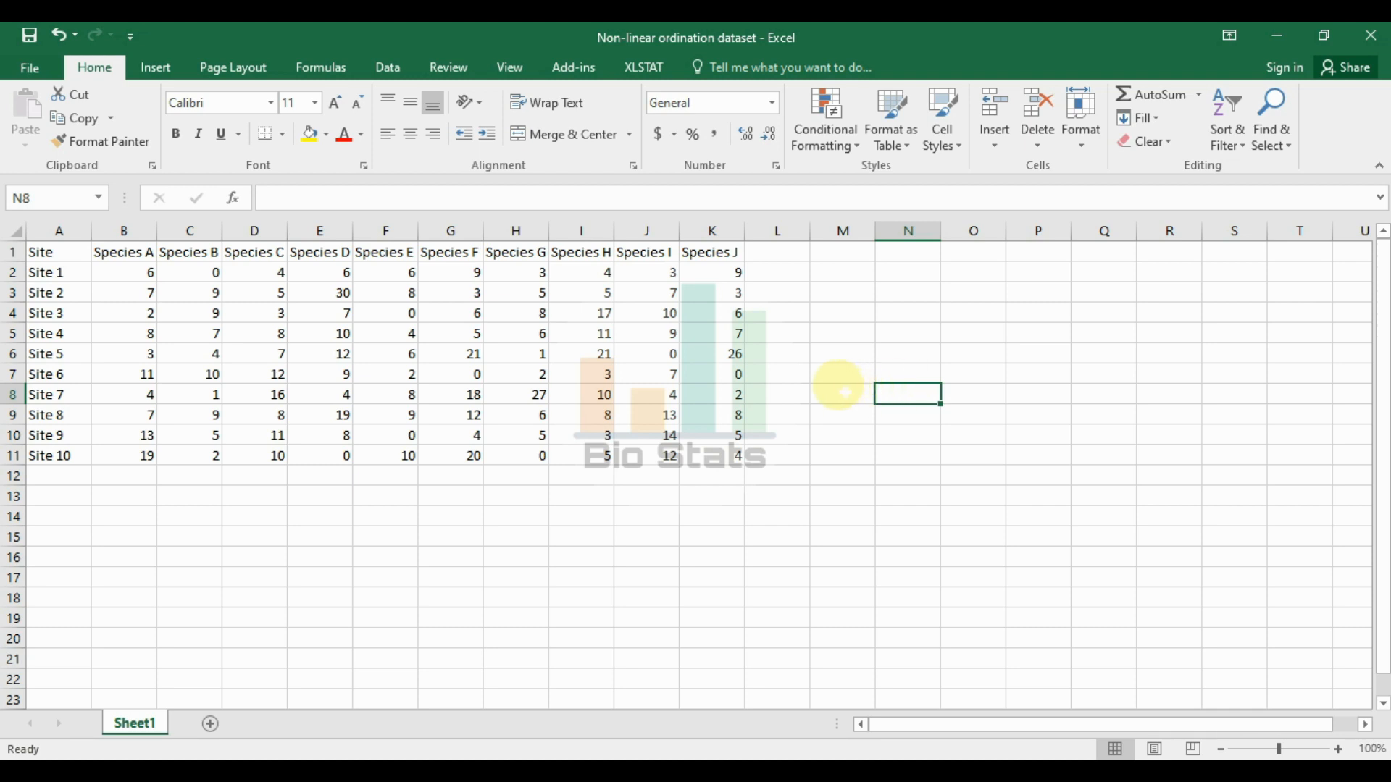
Step: Copy the entire site-by-species table, A1:K11, including the header row and the site names
left_click_drag(47, 257, 722, 456)
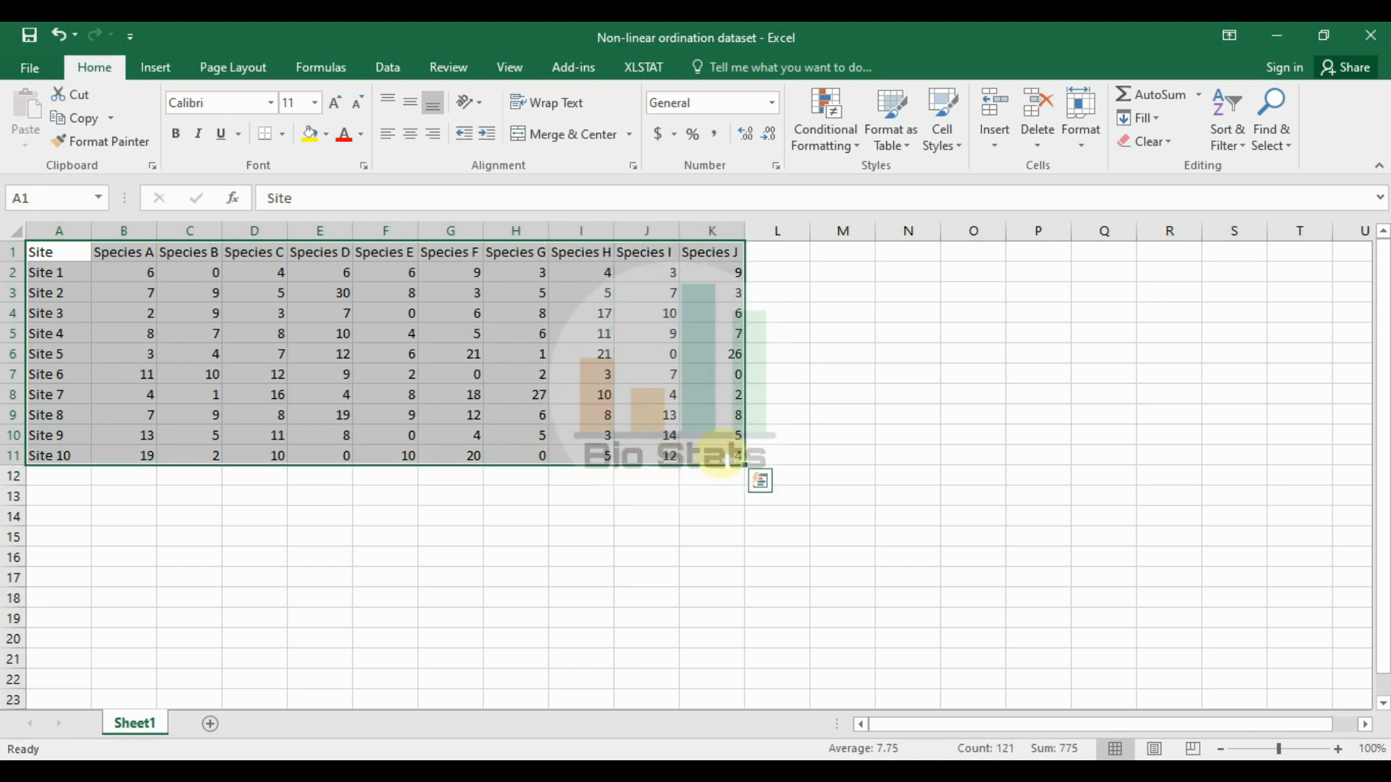
right_click(723, 457)
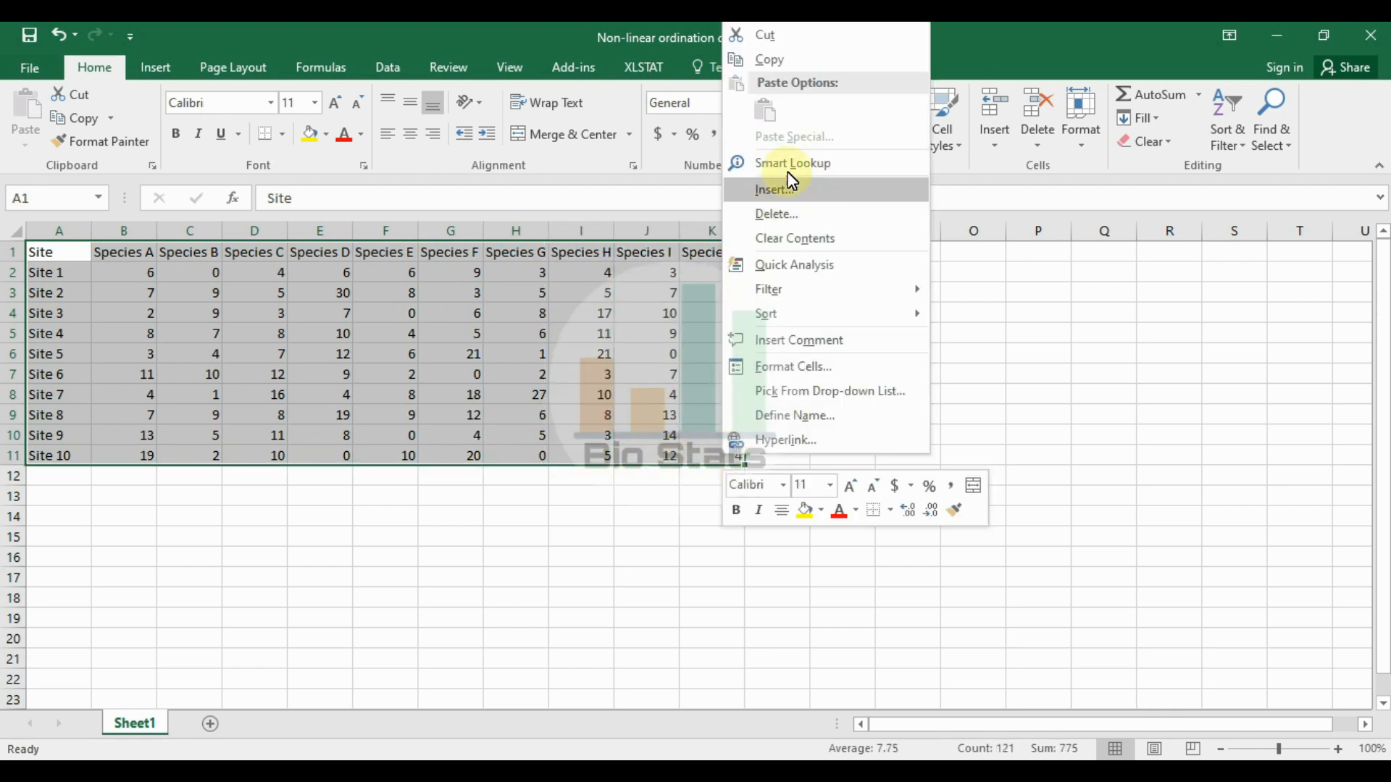
left_click(778, 58)
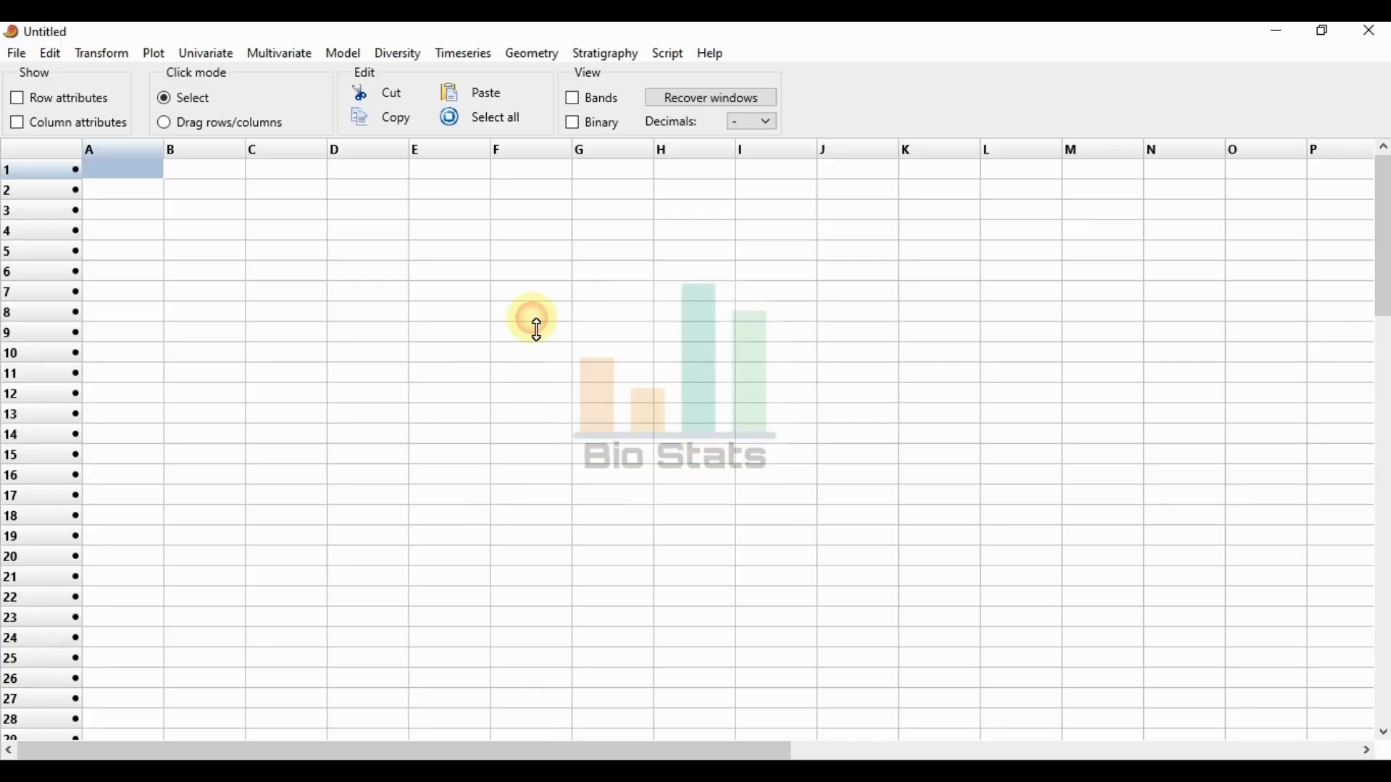
Step: In PAST, paste the copied table with its site and species names into the row and column attributes, and hide the attributes
left_click(20, 124)
left_click(17, 100)
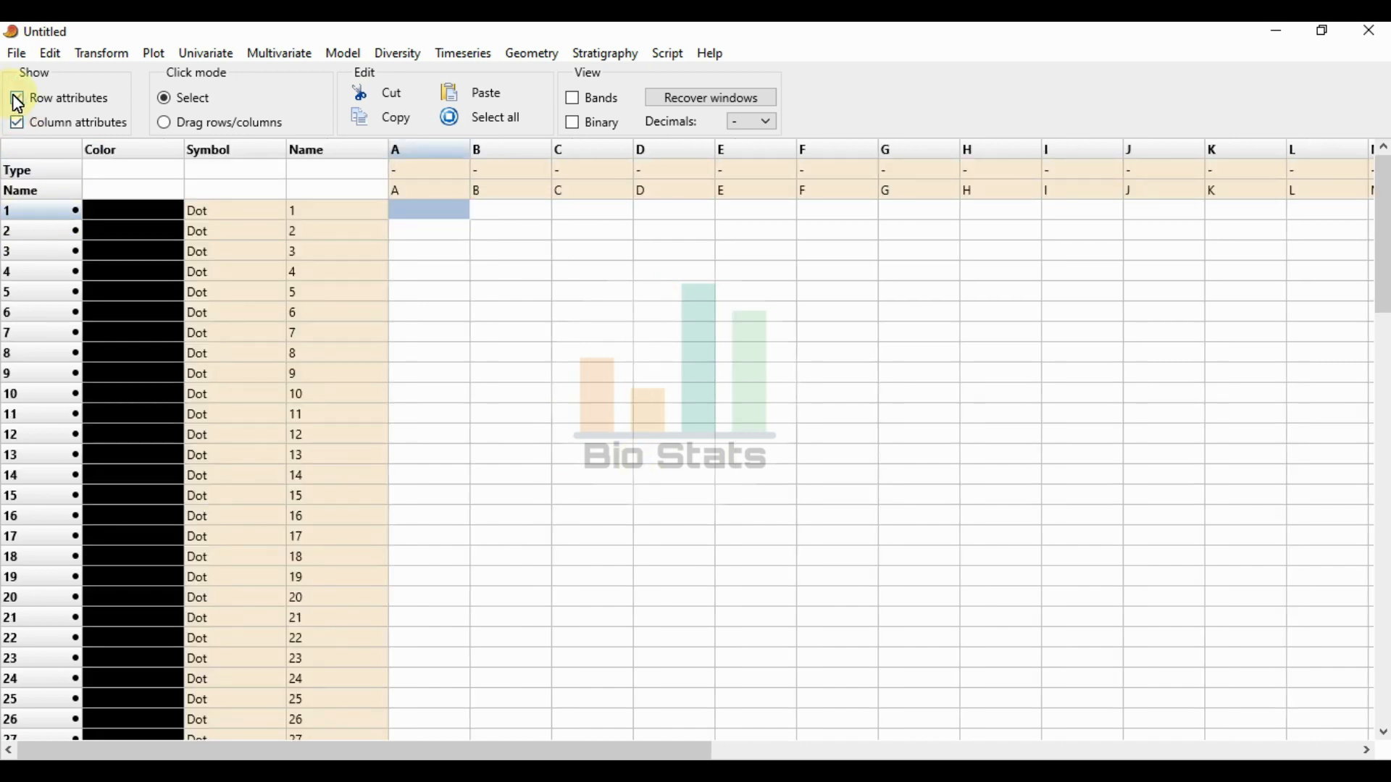
left_click(368, 200)
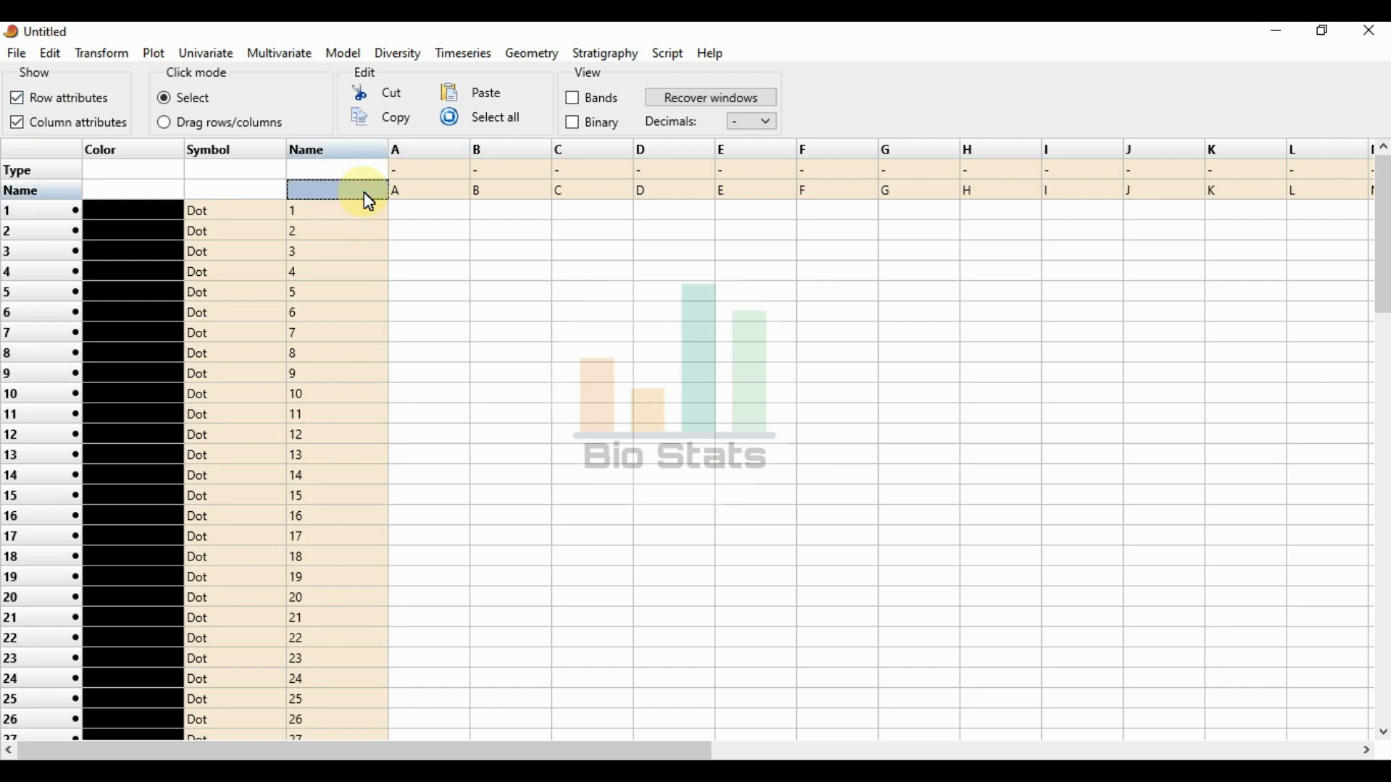
left_click(468, 98)
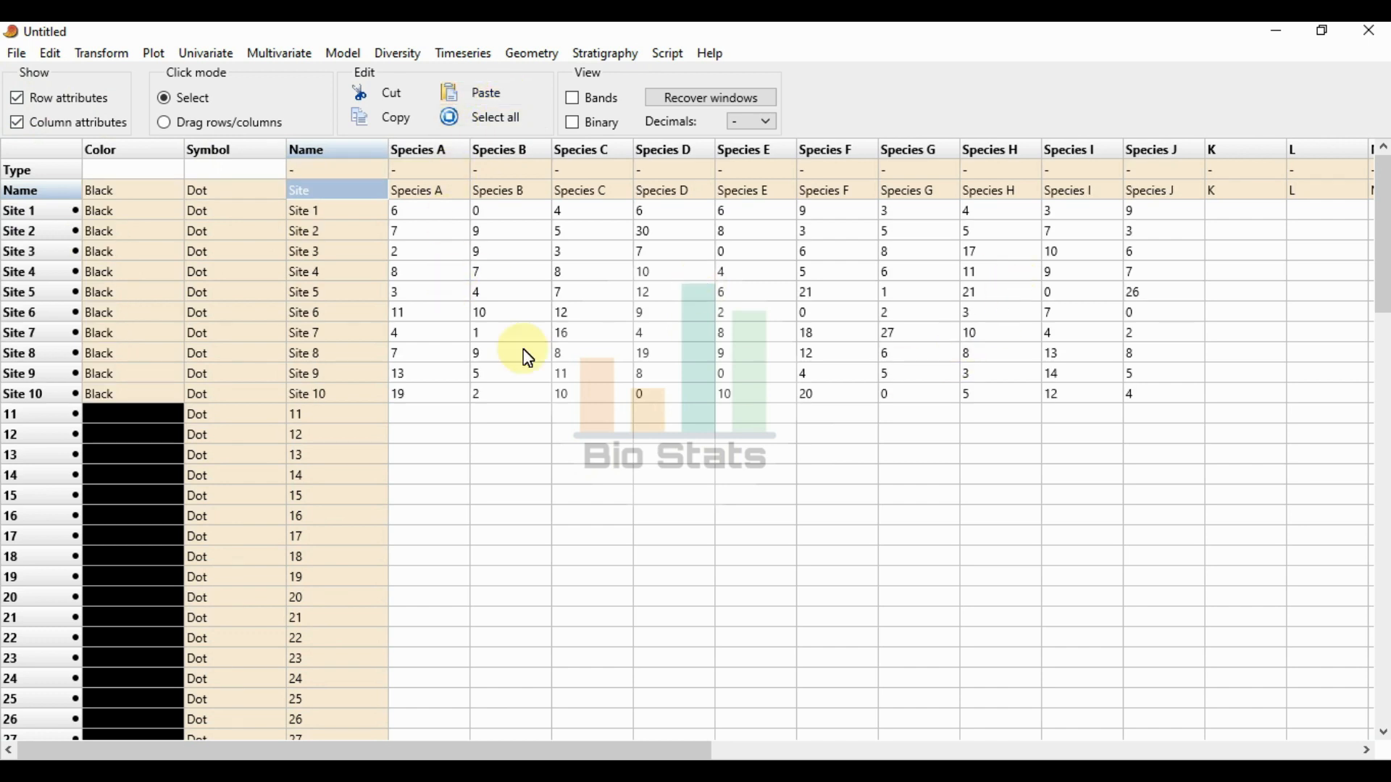
left_click(20, 124)
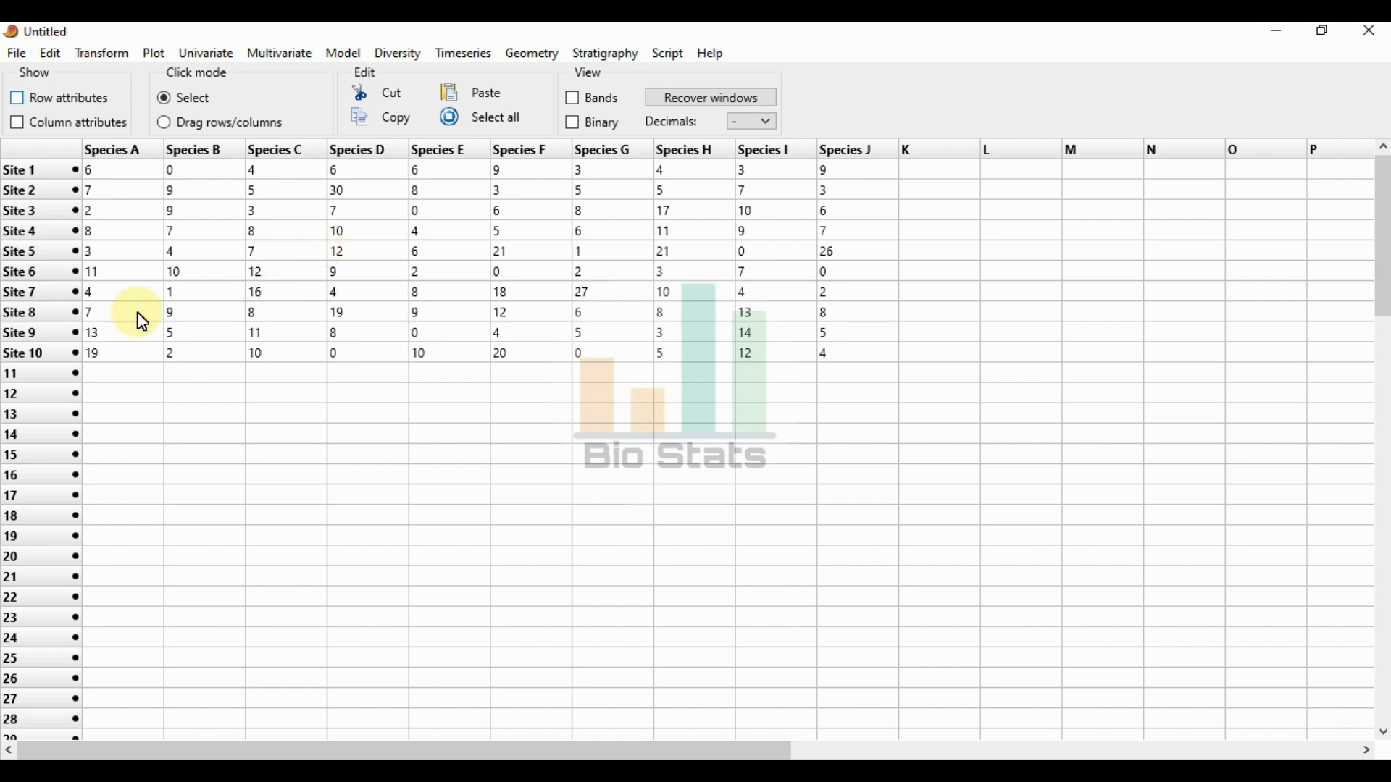
Step: Open the nonlinear ordination (UMAP) analysis for the whole sheet and place its window clear of the site names
left_click(491, 126)
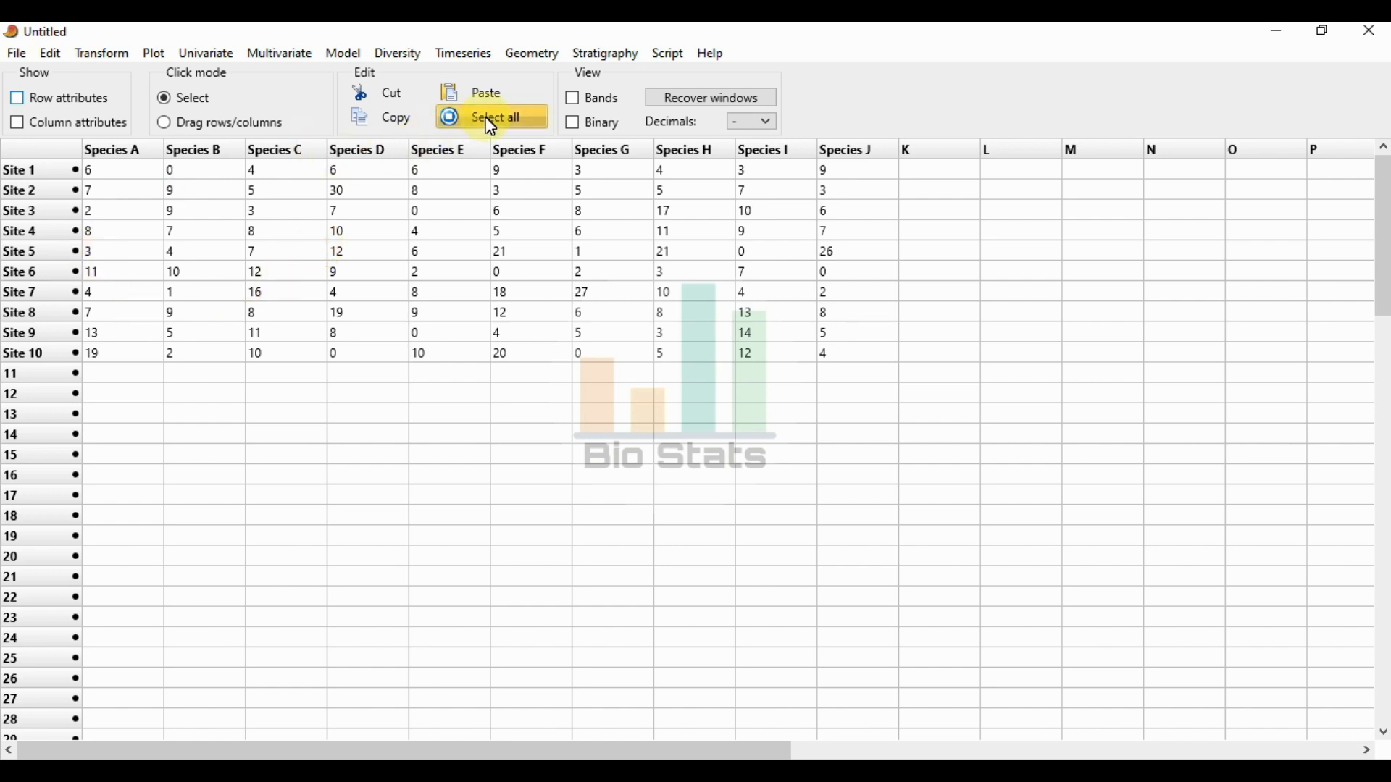
left_click(491, 126)
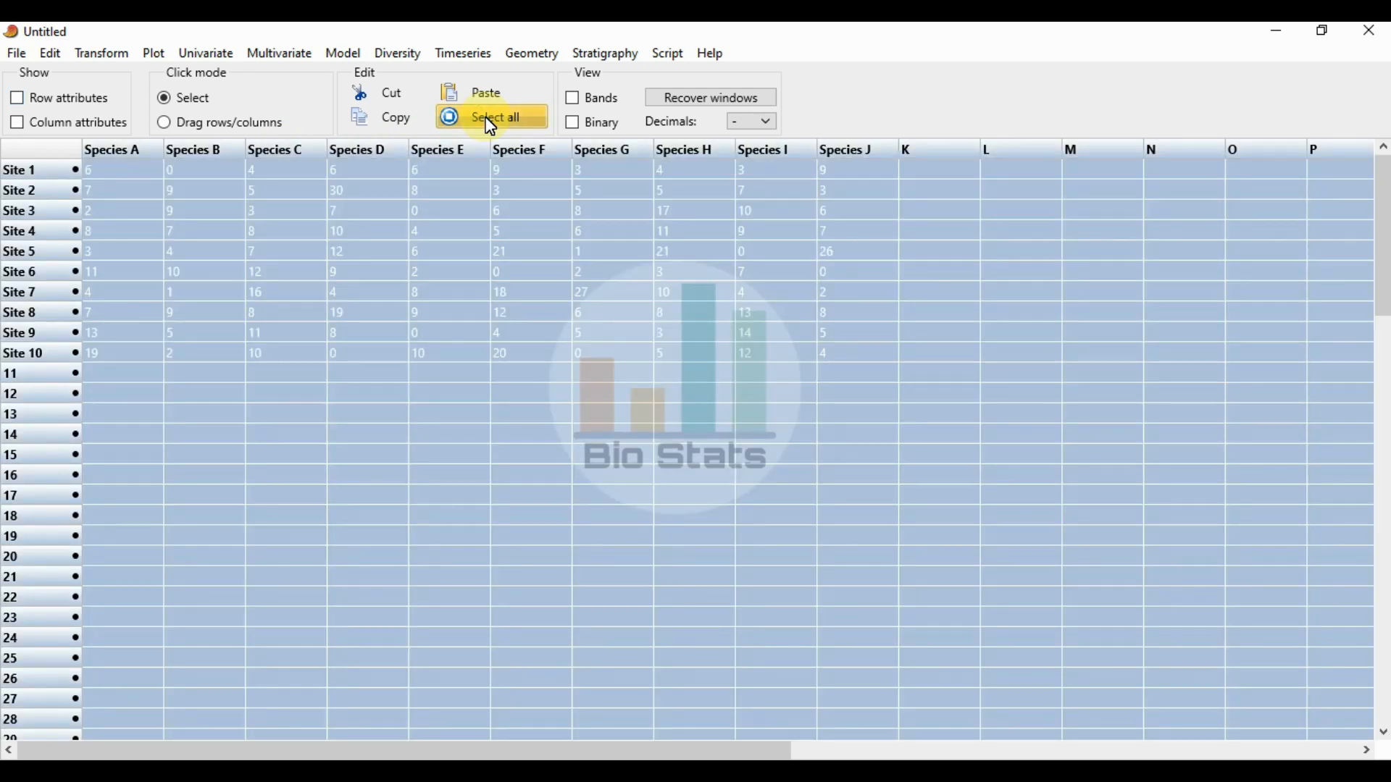
left_click(279, 56)
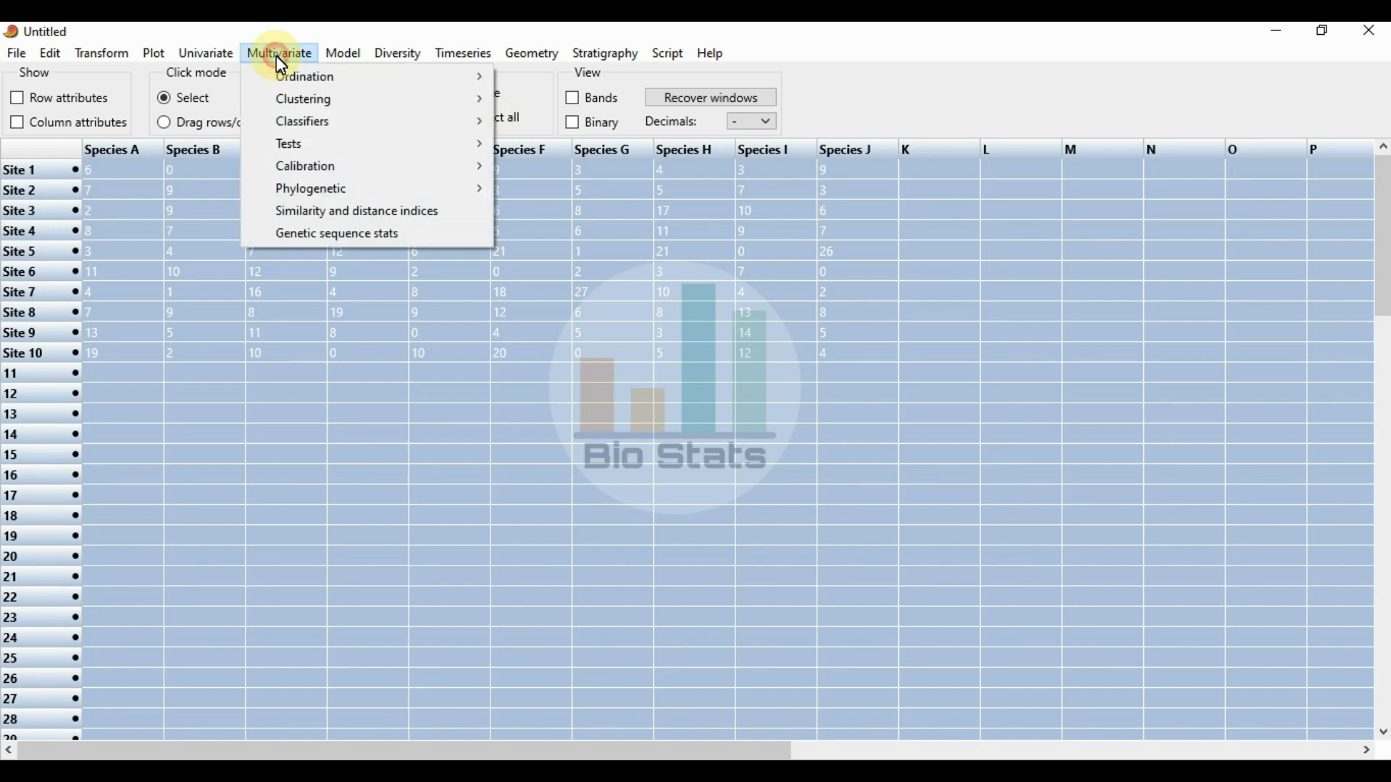
mouse_move(278, 75)
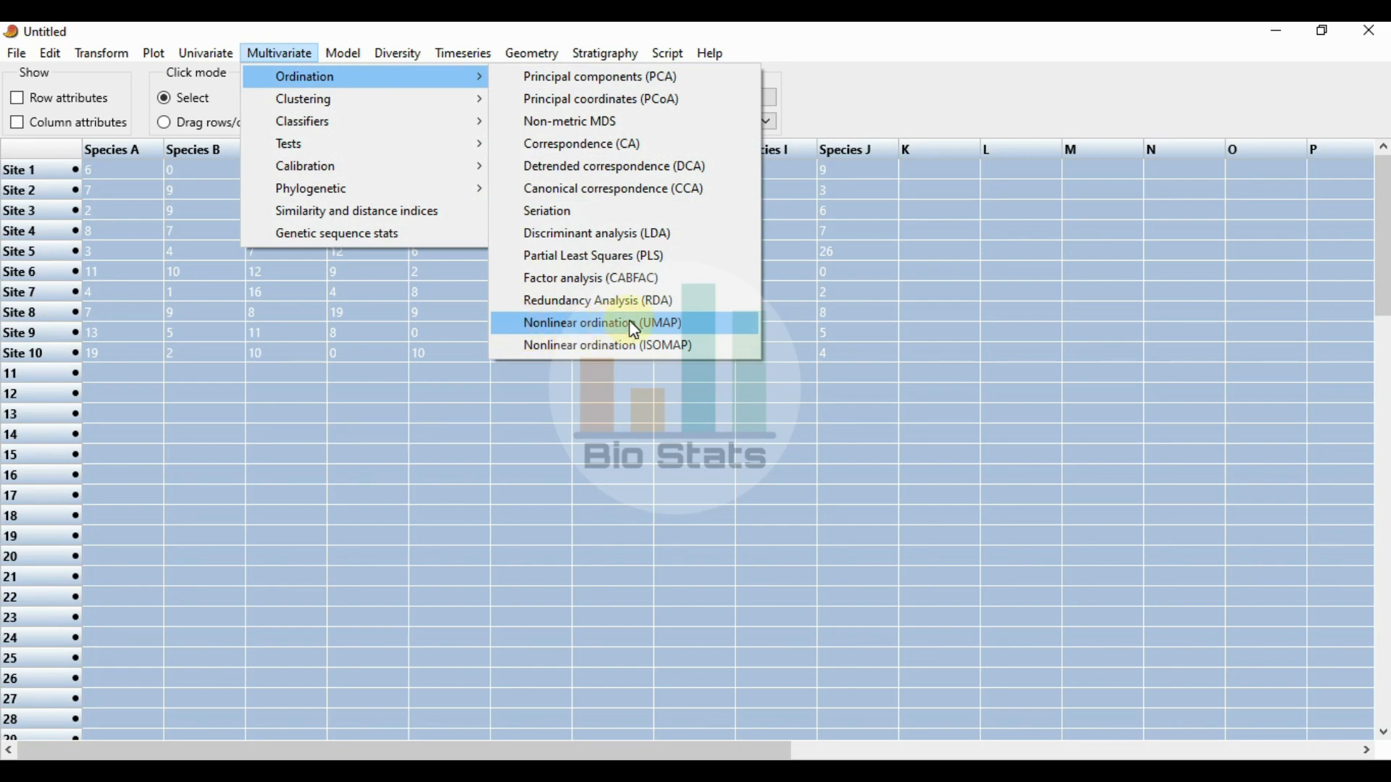
left_click(688, 330)
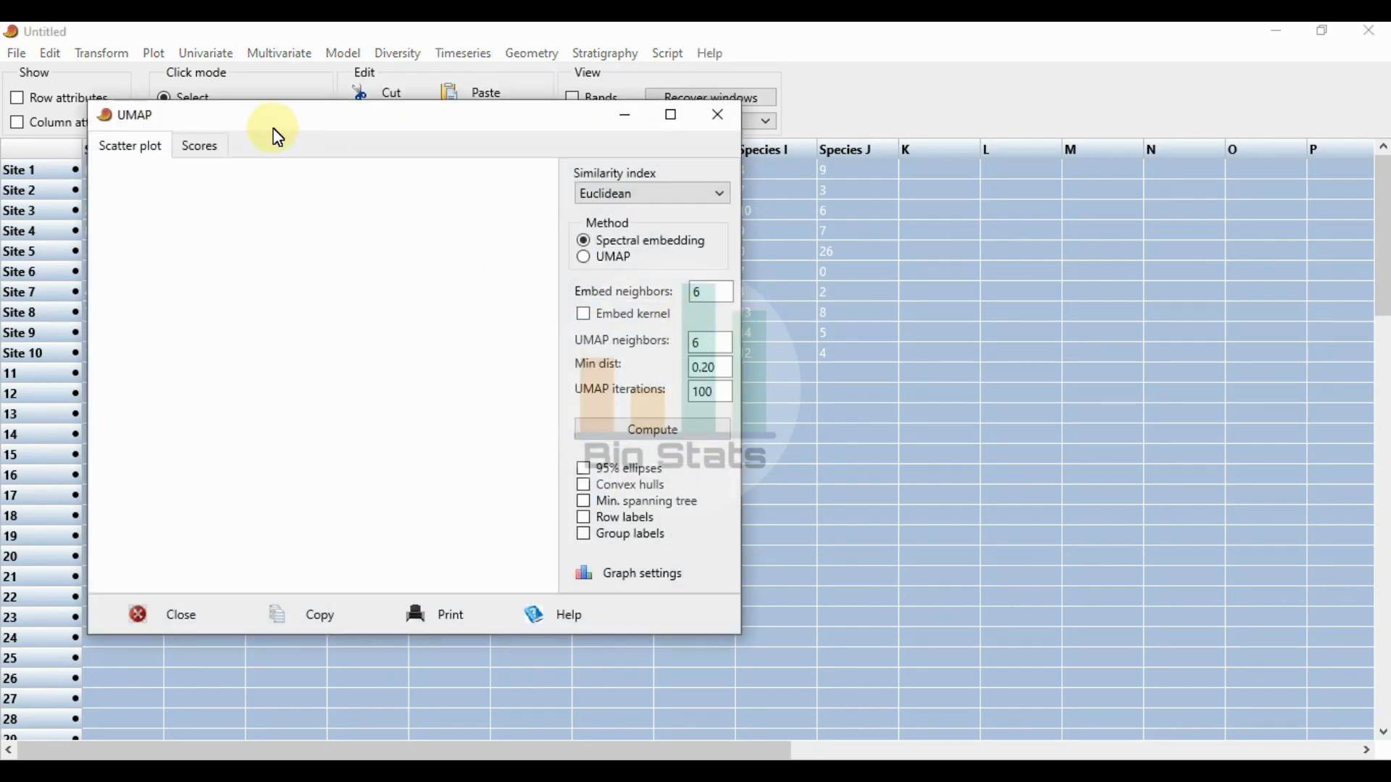
left_click_drag(271, 120, 458, 137)
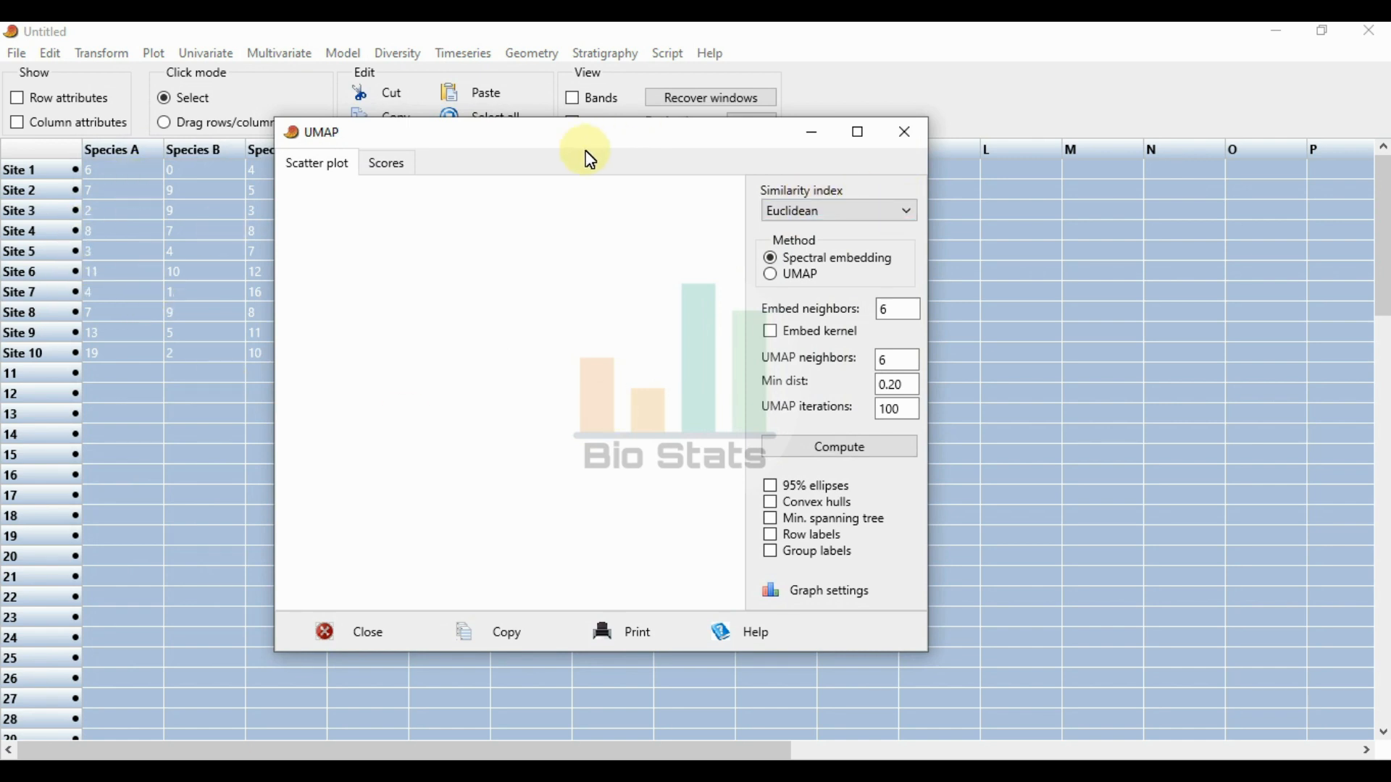
left_click_drag(547, 148, 839, 156)
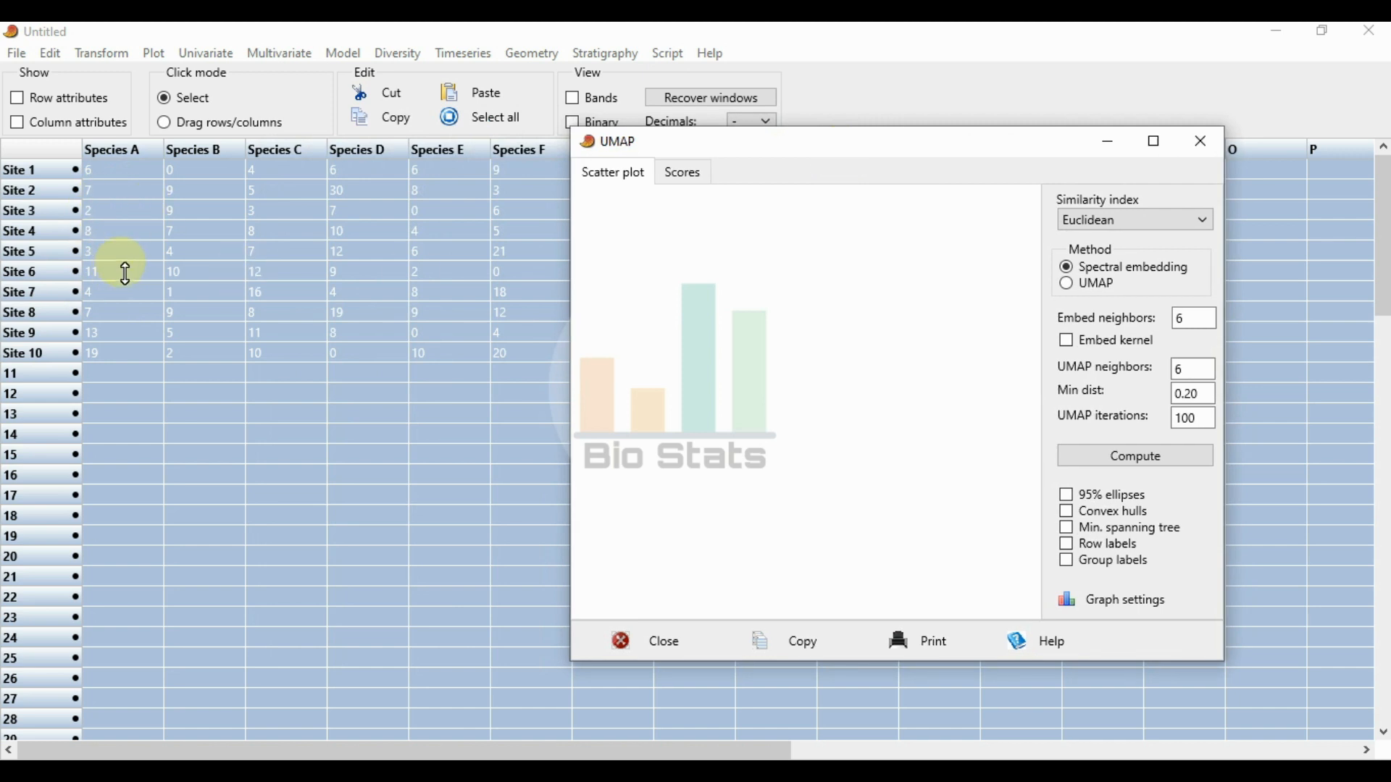
left_click_drag(873, 155, 715, 131)
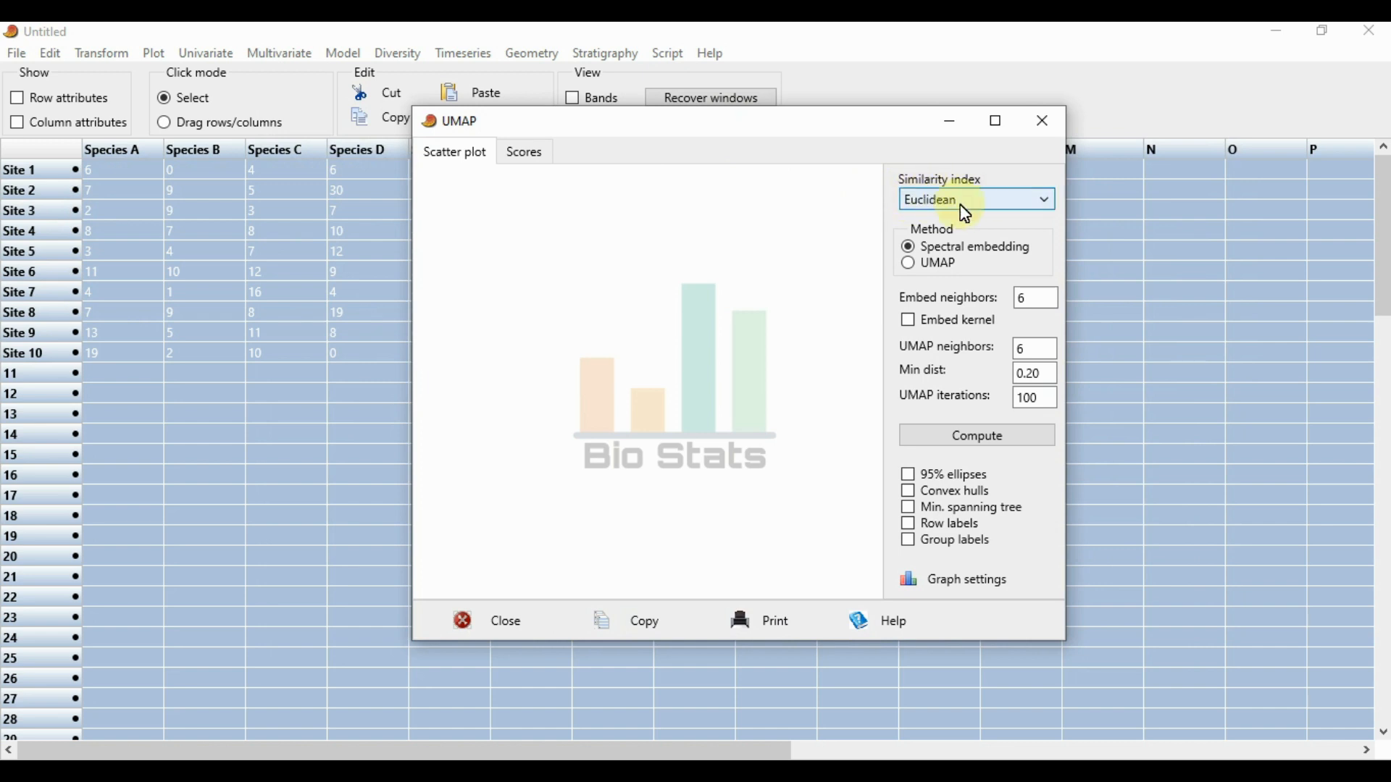
Step: Compute the ordination using the UMAP method with the Euclidean similarity index and 6 embed neighbors
left_click(1050, 200)
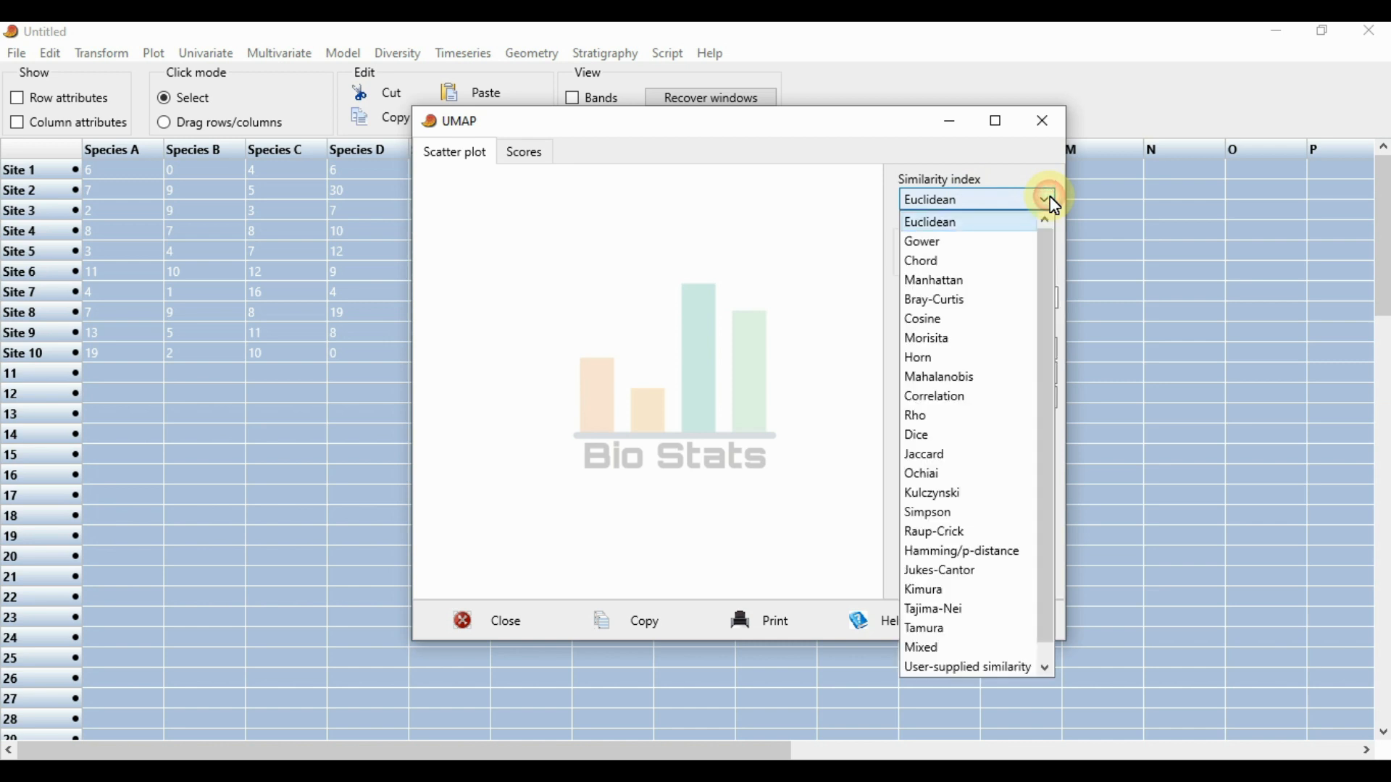
left_click(951, 205)
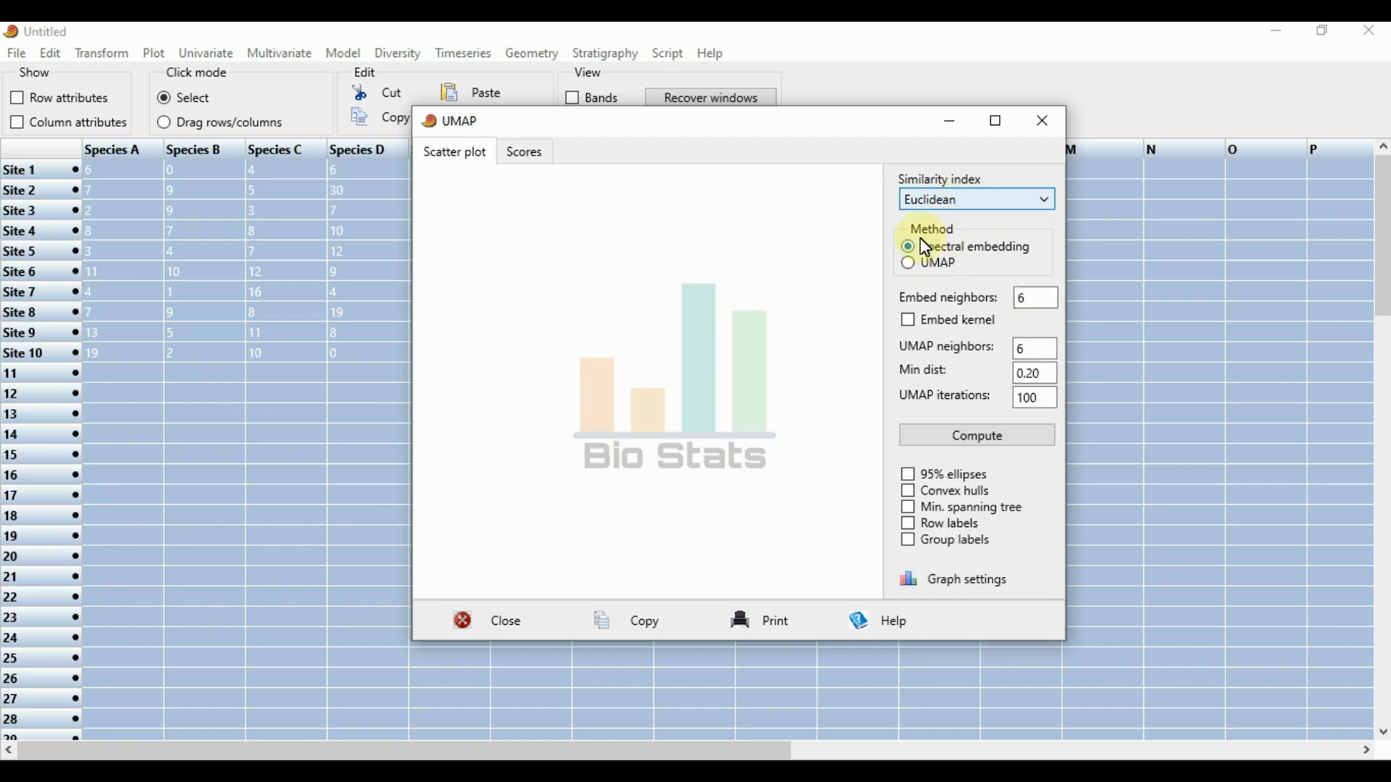
left_click(913, 266)
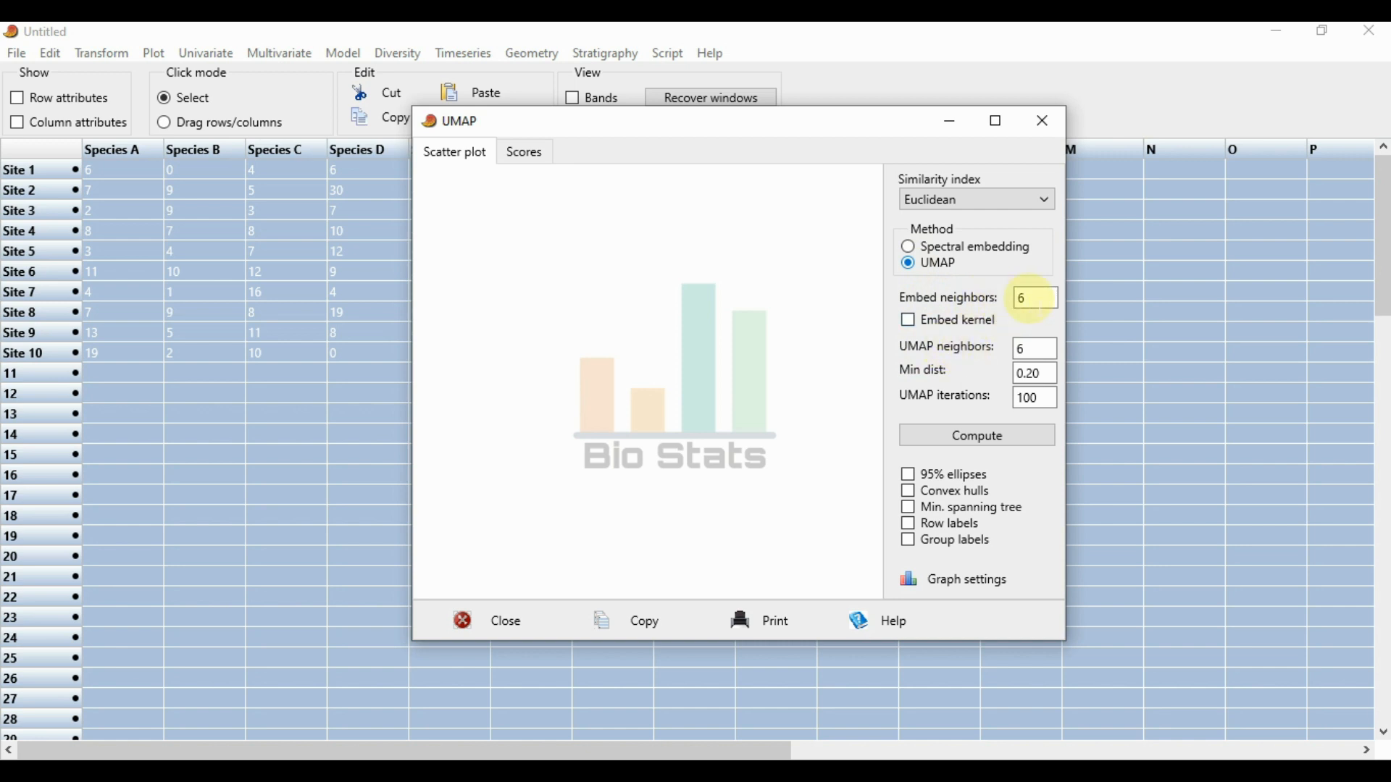
left_click(1035, 300)
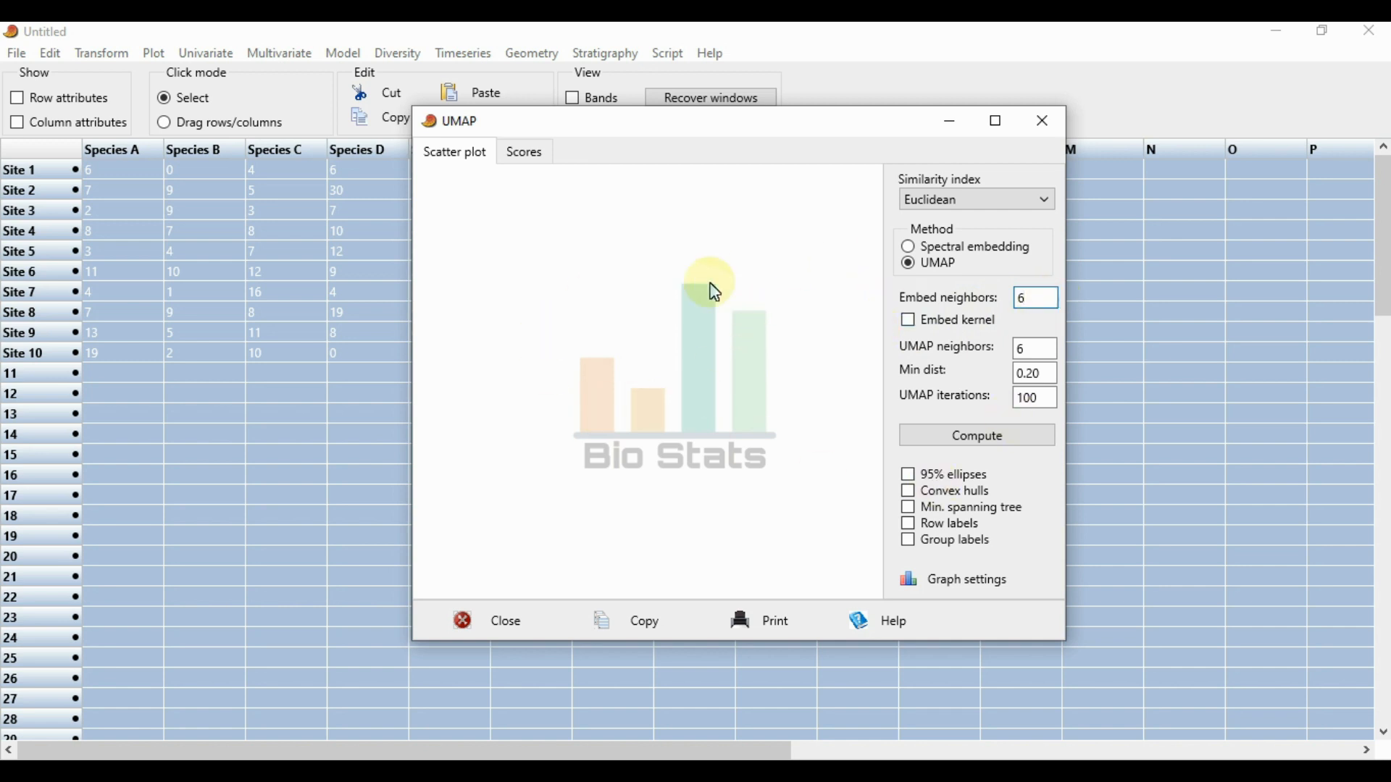
left_click(980, 441)
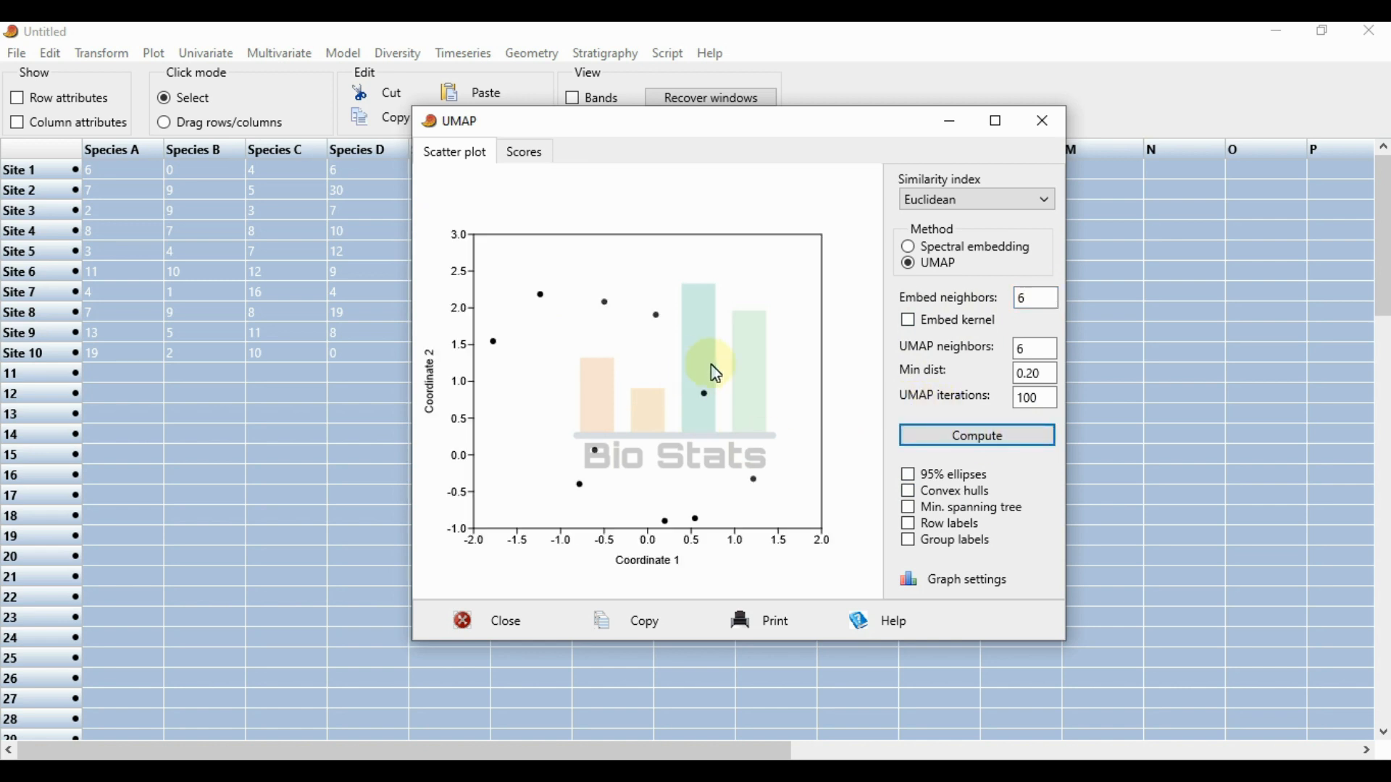
Step: Enlarge the UMAP window to full screen and show row labels and group labels on the scatter plot
left_click(1004, 121)
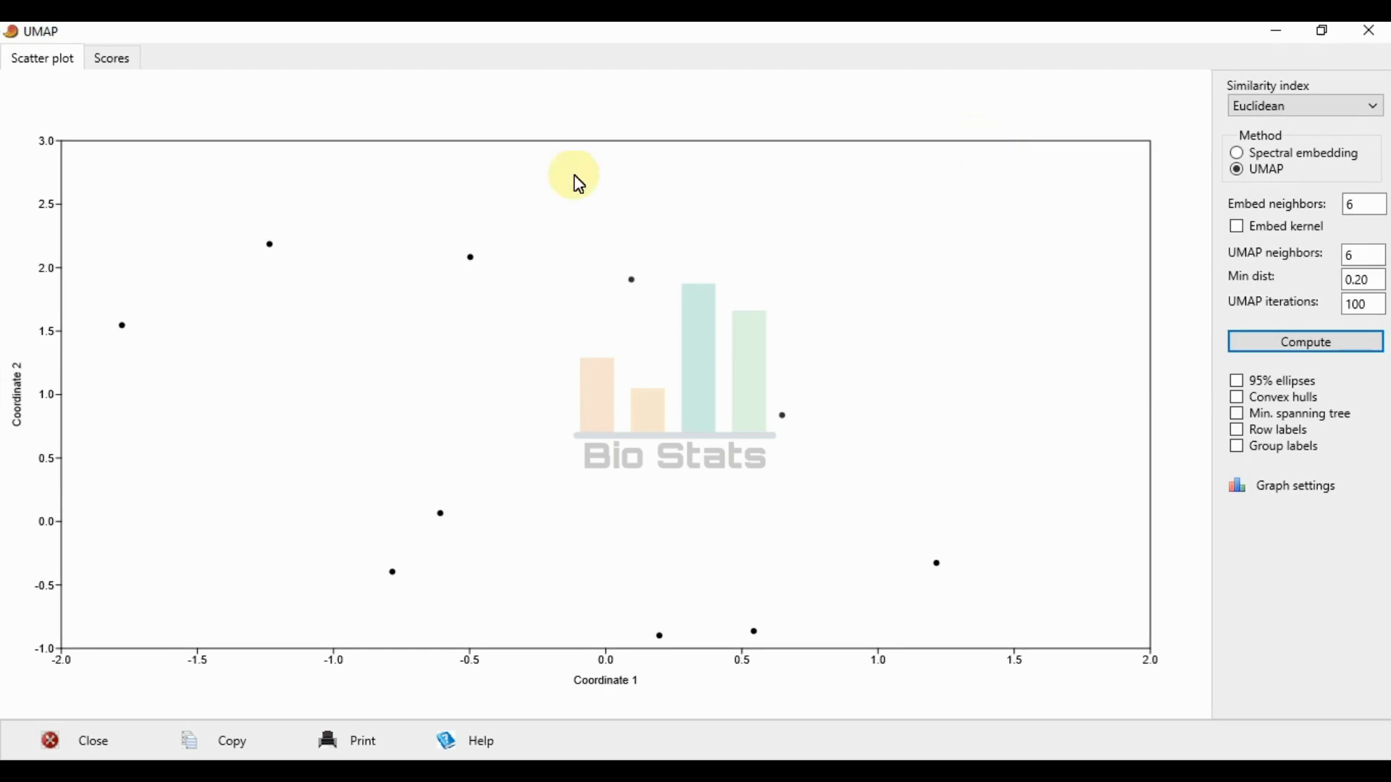
left_click(1243, 433)
left_click(1240, 450)
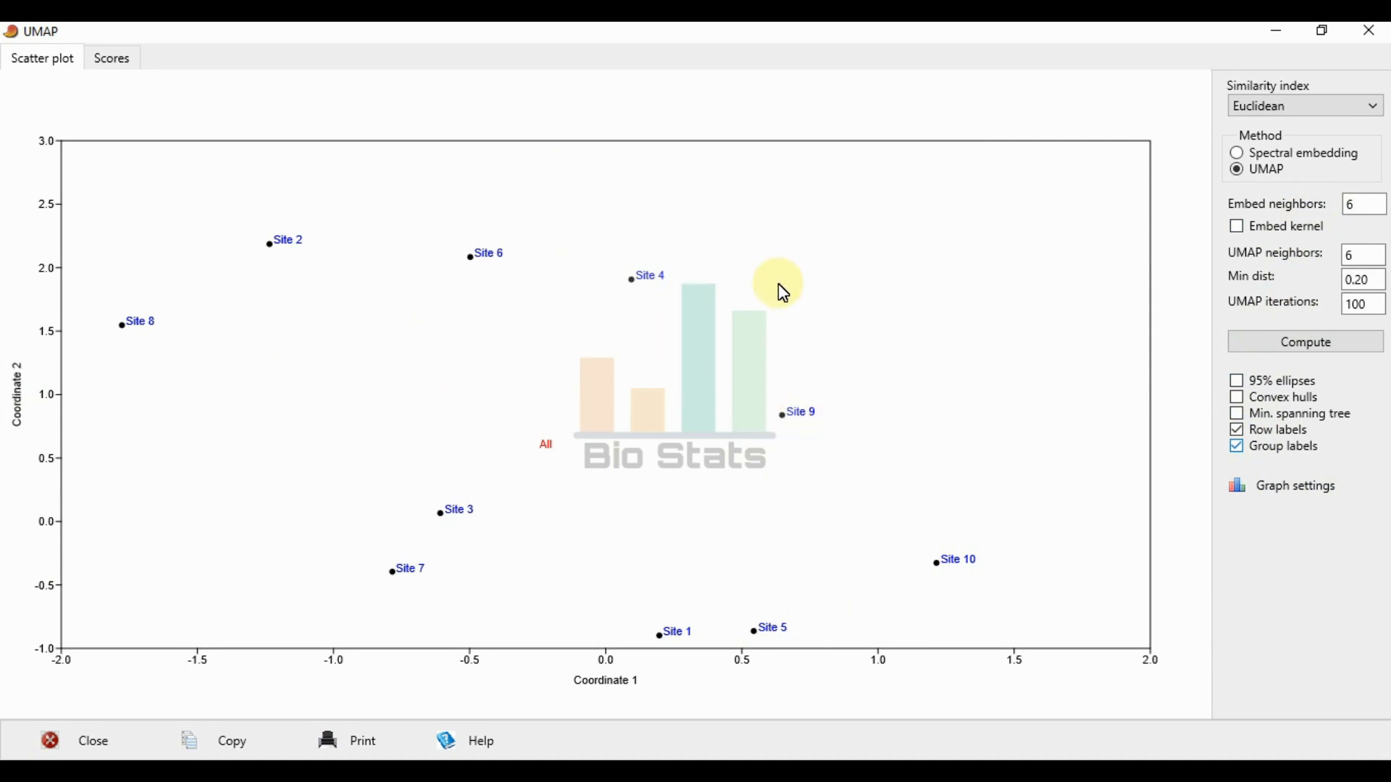
Step: Set the embed neighbors to 10 and recompute the UMAP scatter plot
left_click_drag(1351, 204, 1333, 205)
type("10")
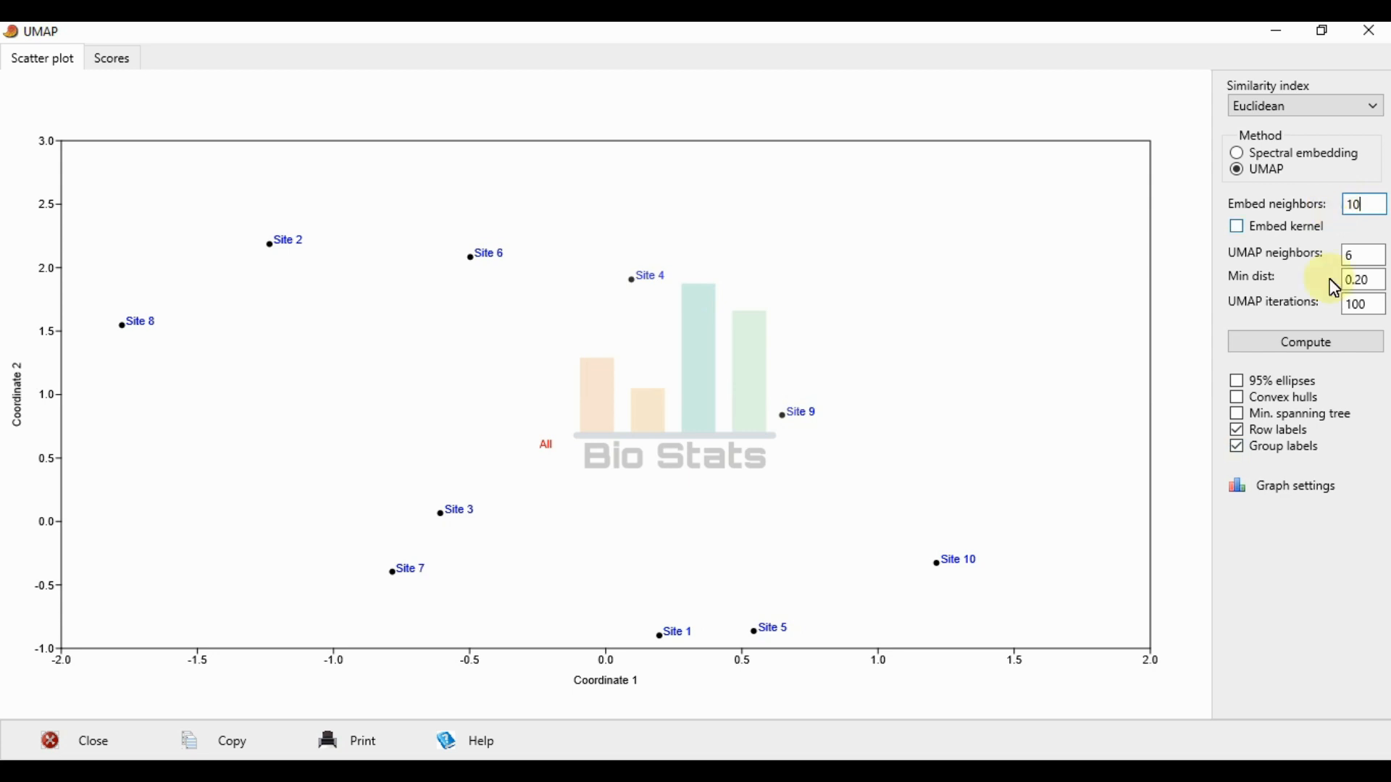
left_click(1325, 347)
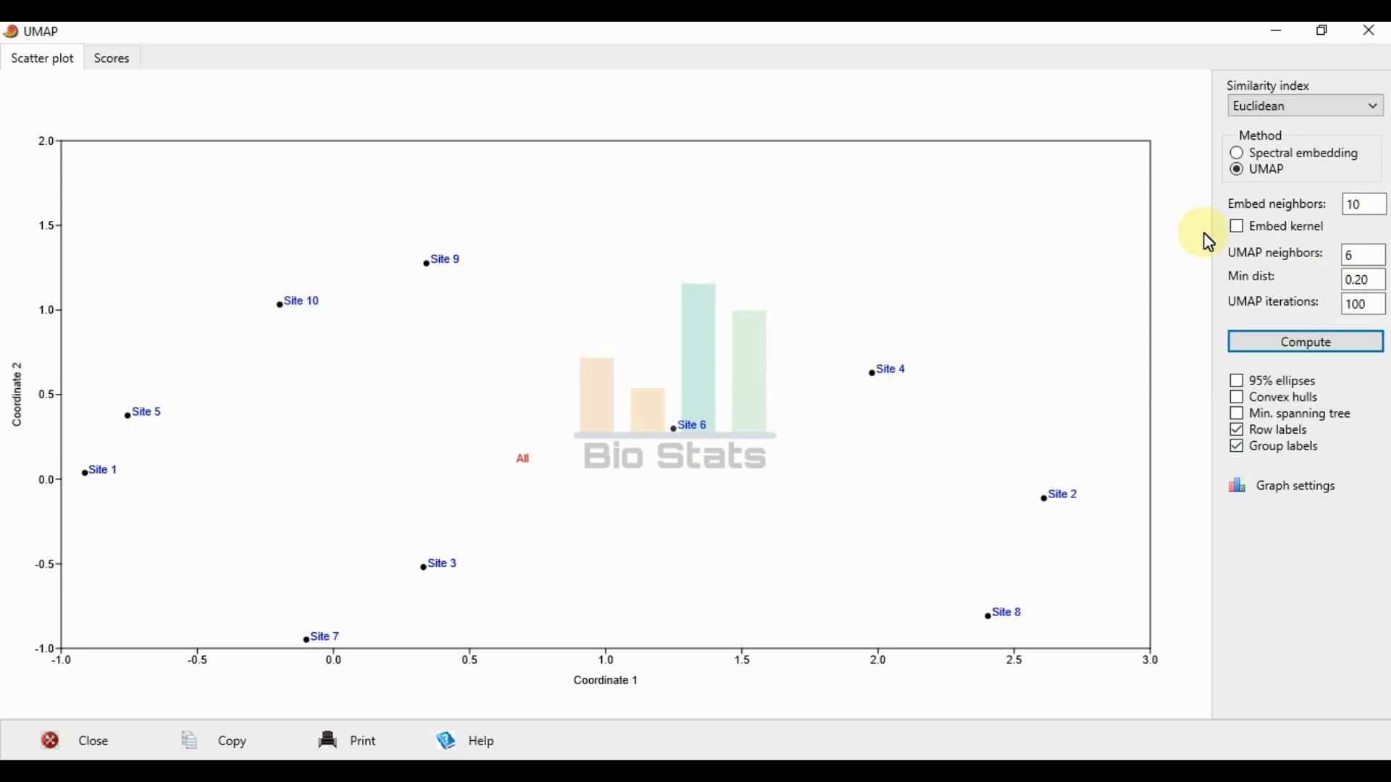
Step: Return the embed neighbors to 6 and recompute the UMAP scatter plot
left_click(1381, 210)
left_click_drag(1381, 210, 1349, 207)
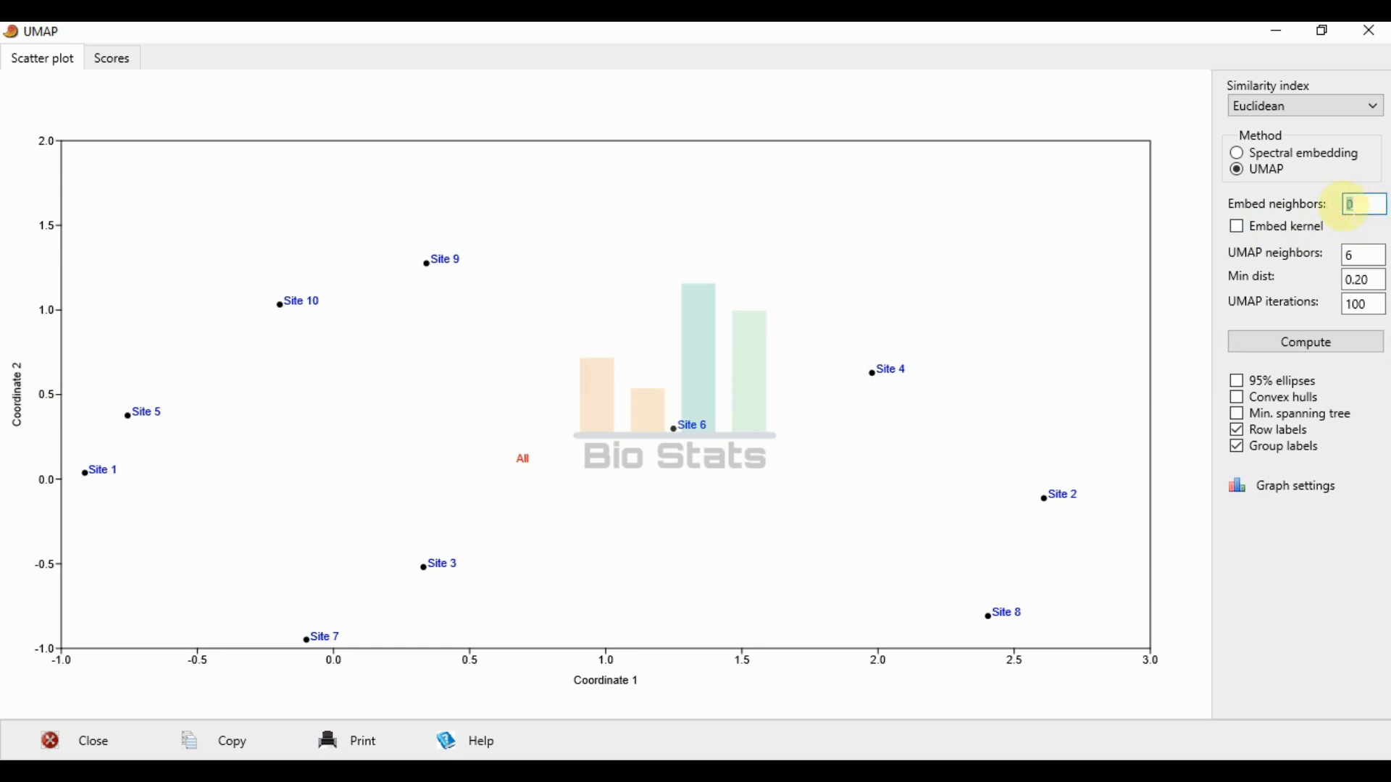
type("6")
left_click(1332, 339)
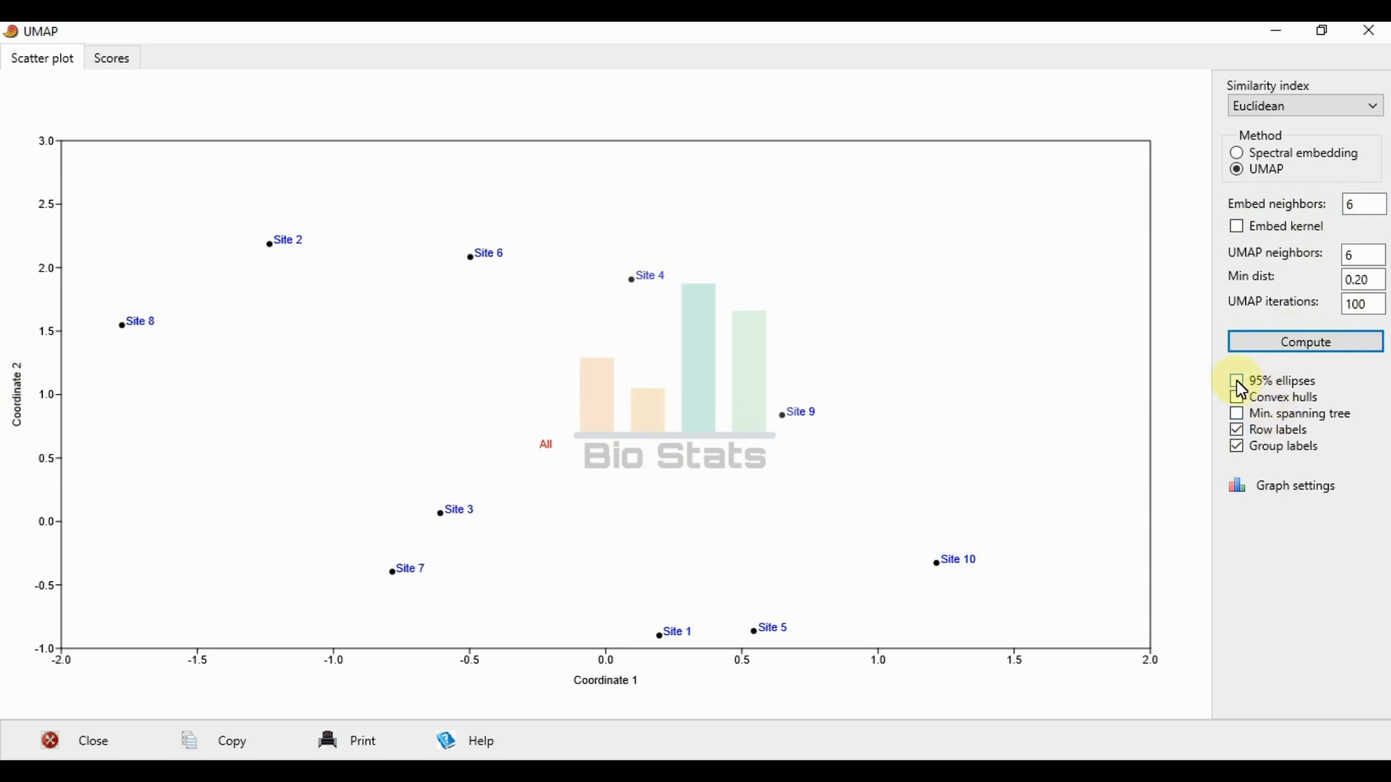
Step: Preview the 95% ellipse on the scatter plot, switching it on and off, and leave it hidden
left_click(1239, 384)
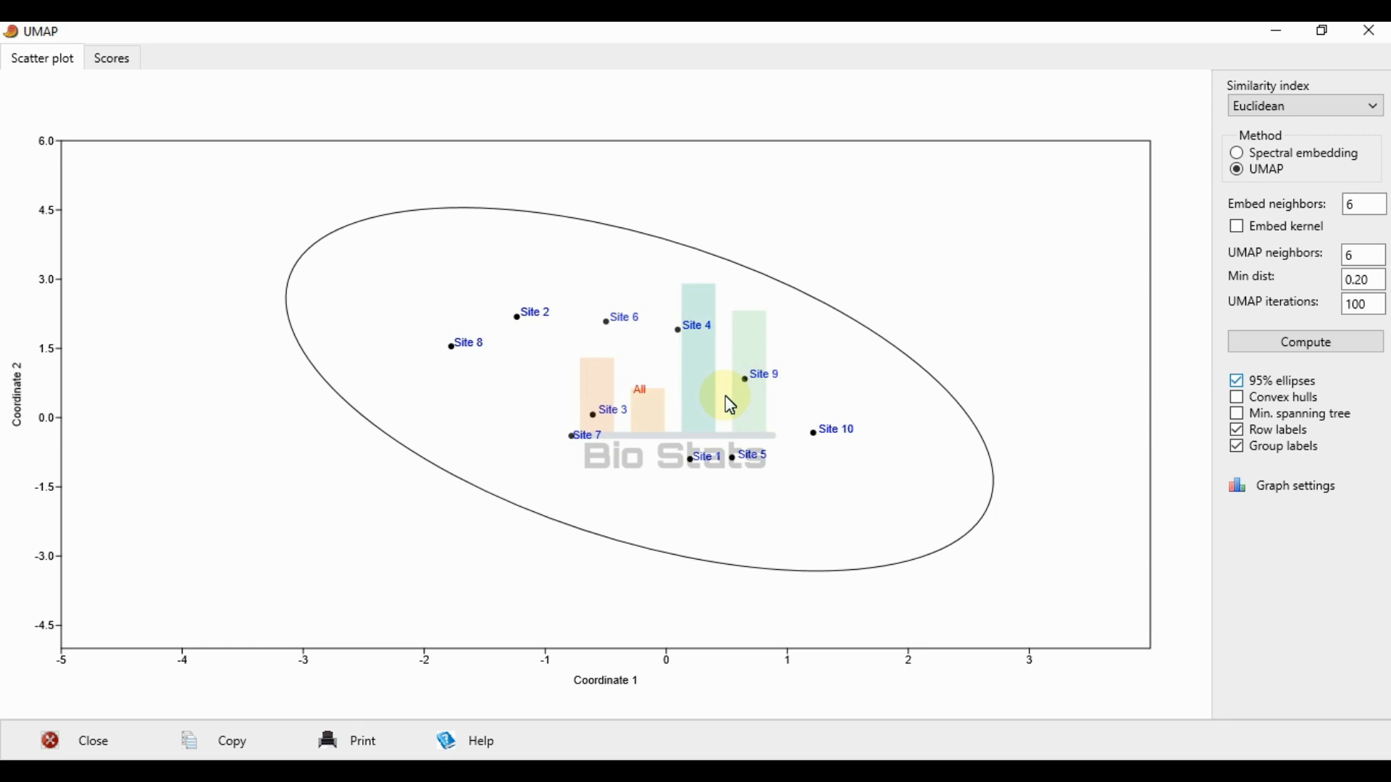
left_click(1240, 379)
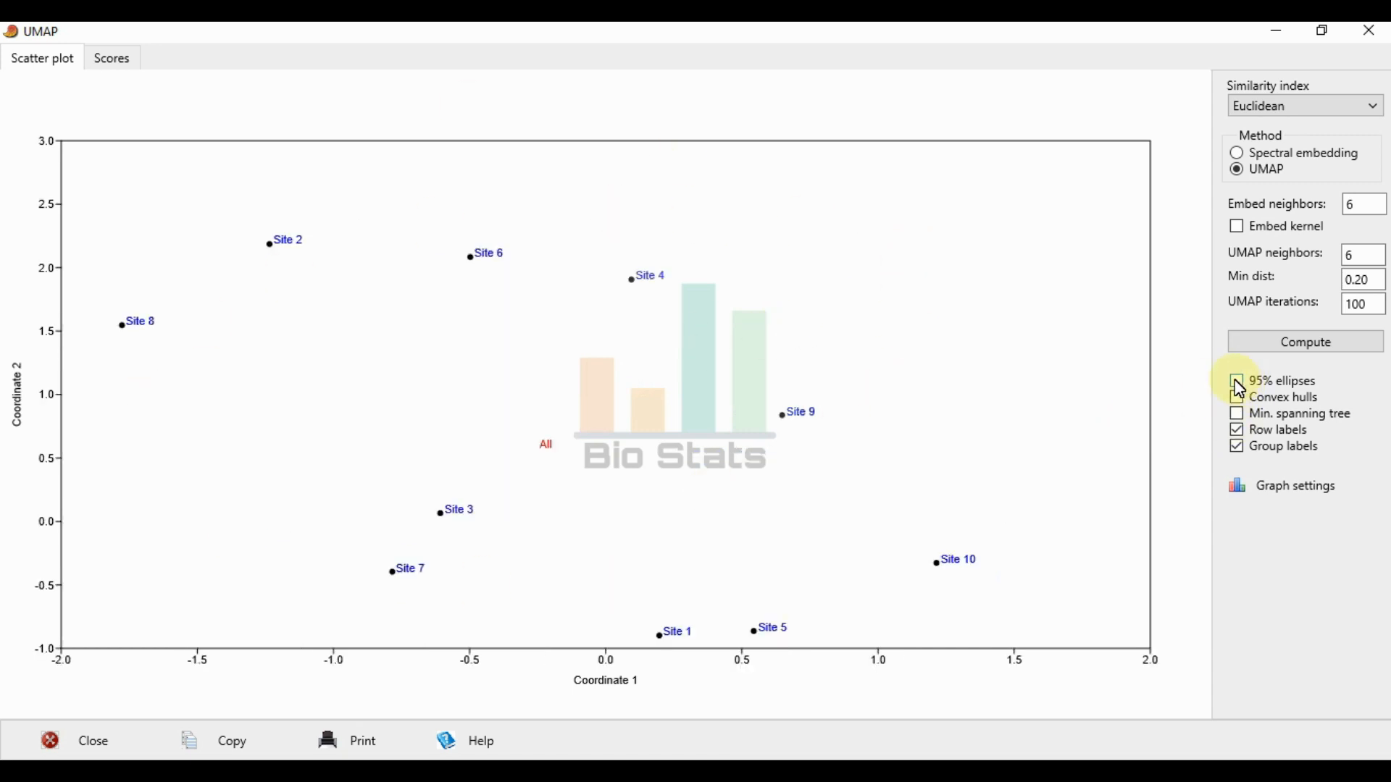
left_click(1242, 384)
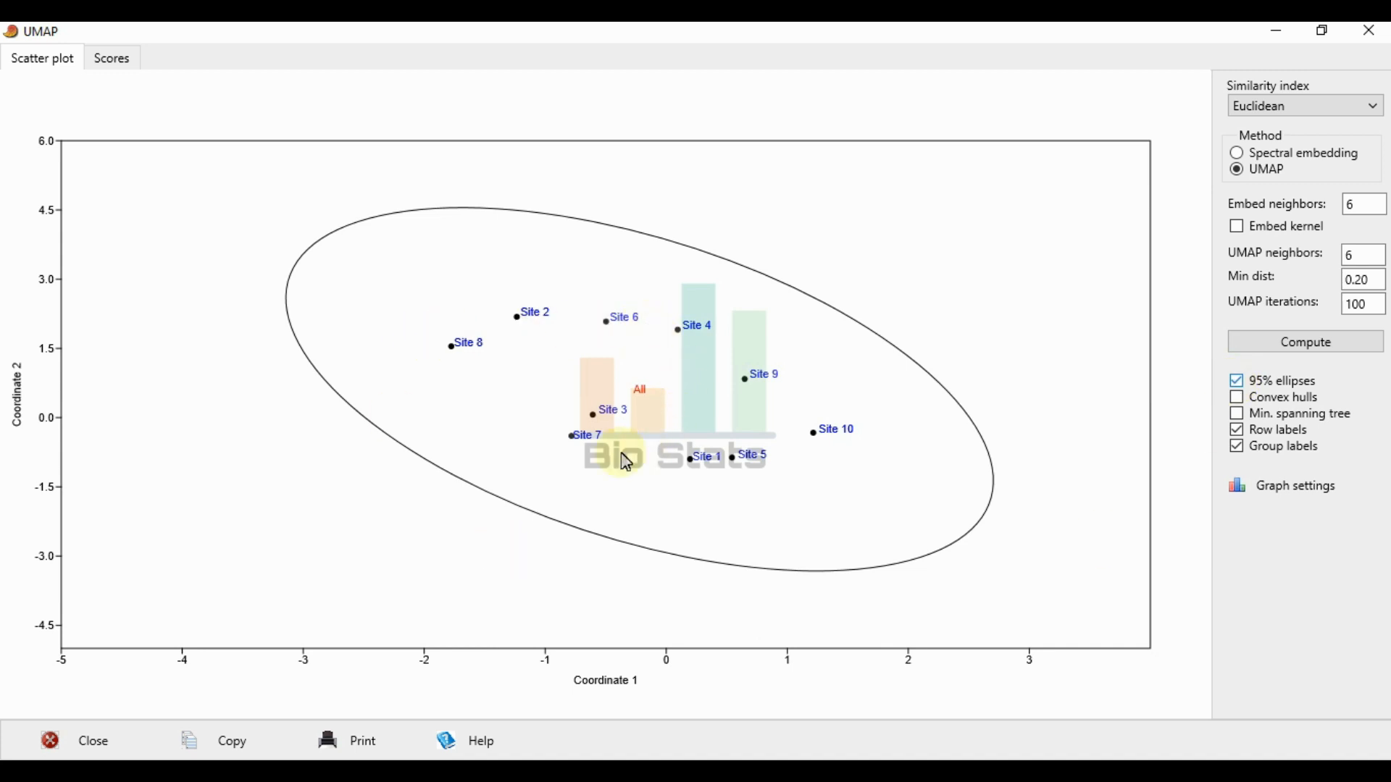
left_click(1238, 384)
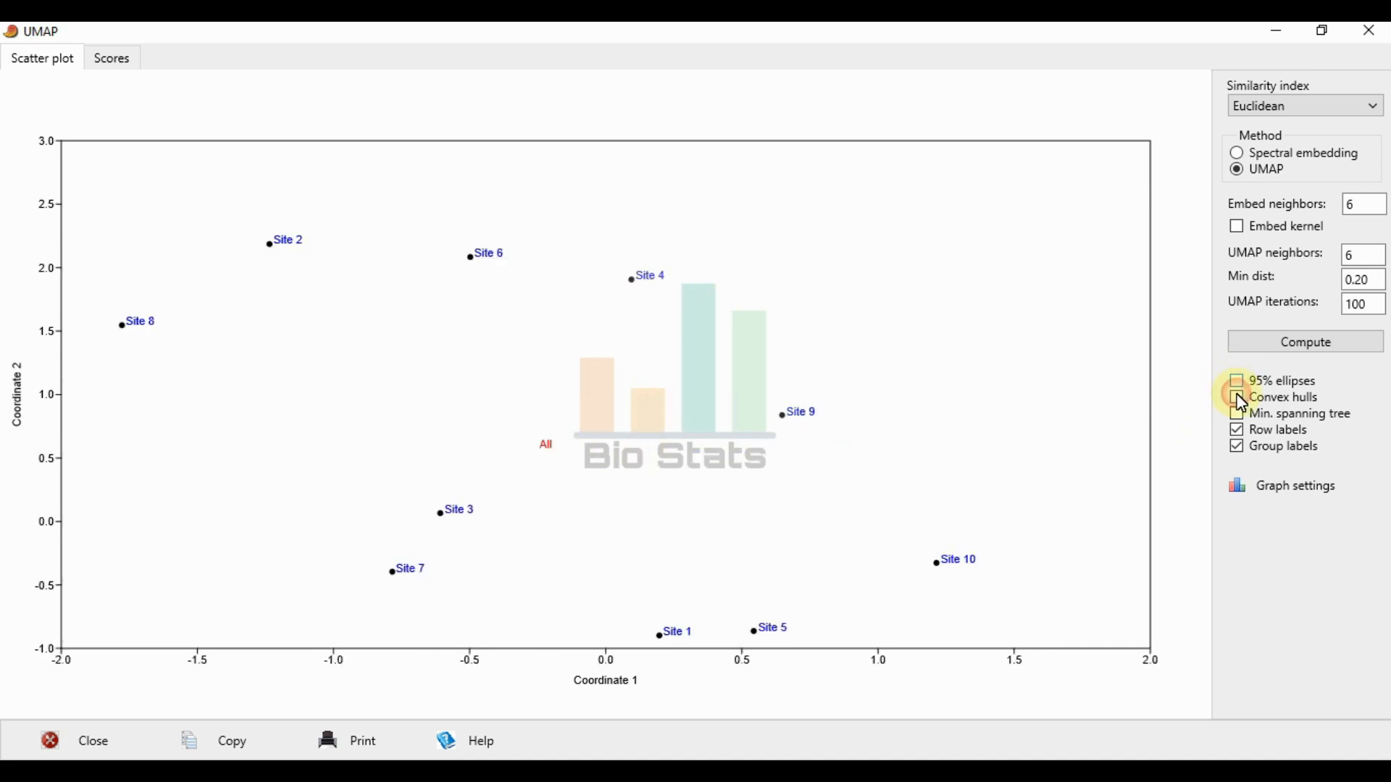
Step: Preview the minimum spanning tree and the convex hulls on the scatter plot, and leave both overlays hidden
left_click(1241, 417)
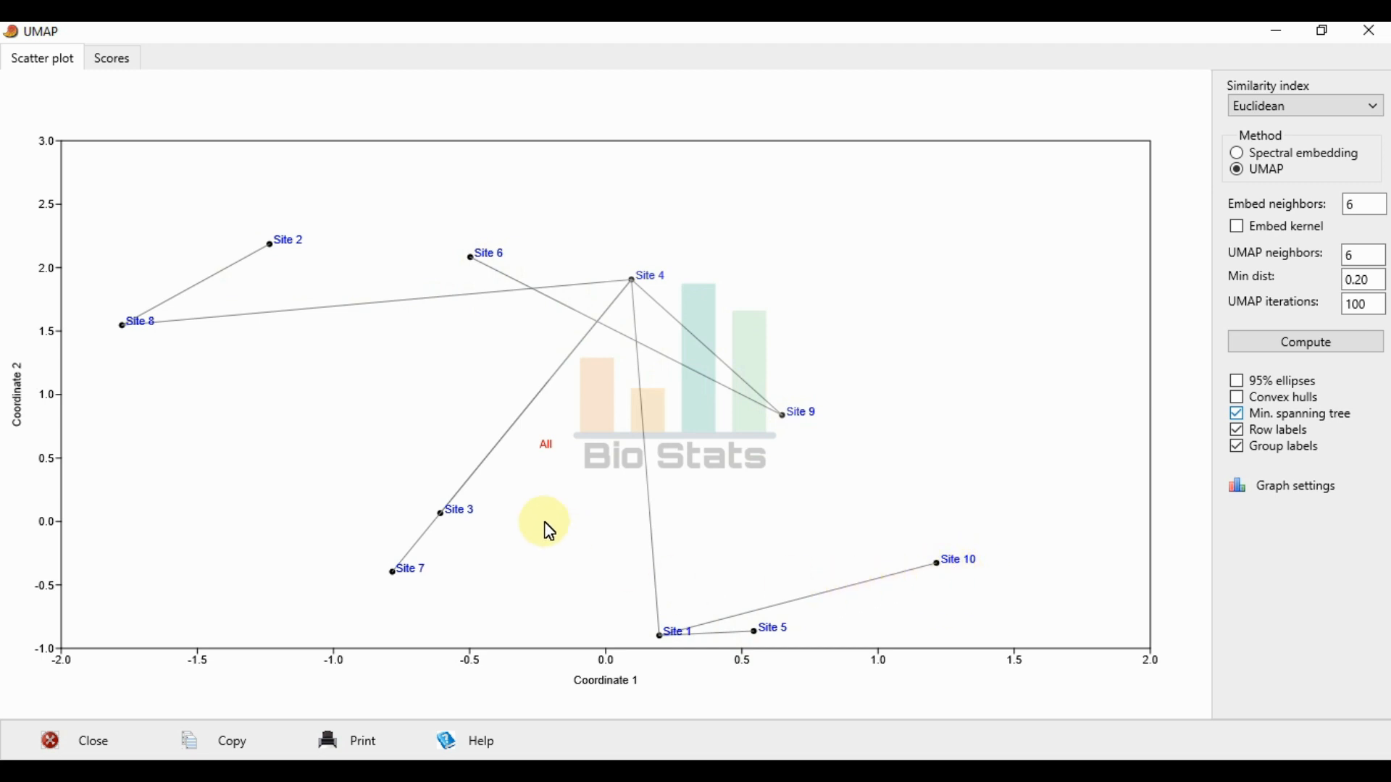
left_click(1241, 401)
left_click(1241, 400)
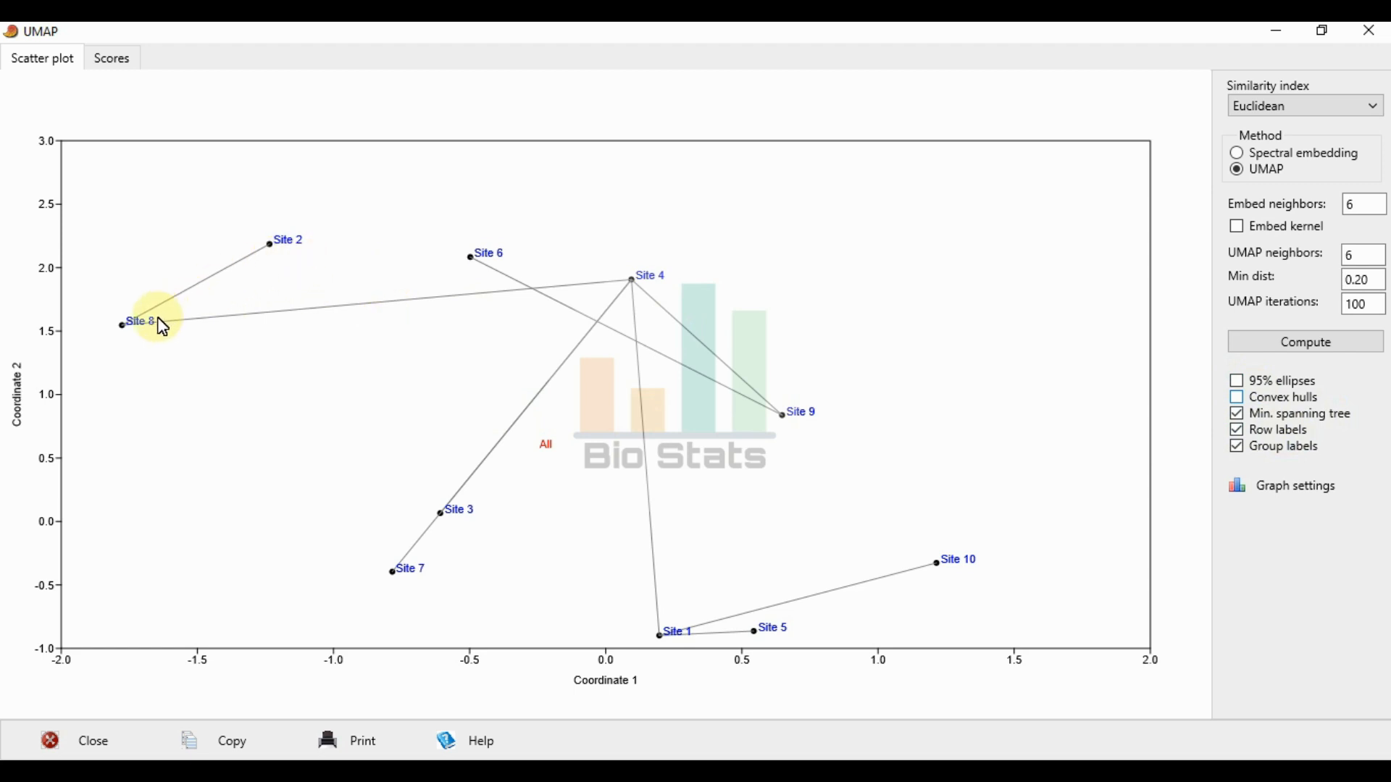
left_click(1239, 416)
left_click(1240, 398)
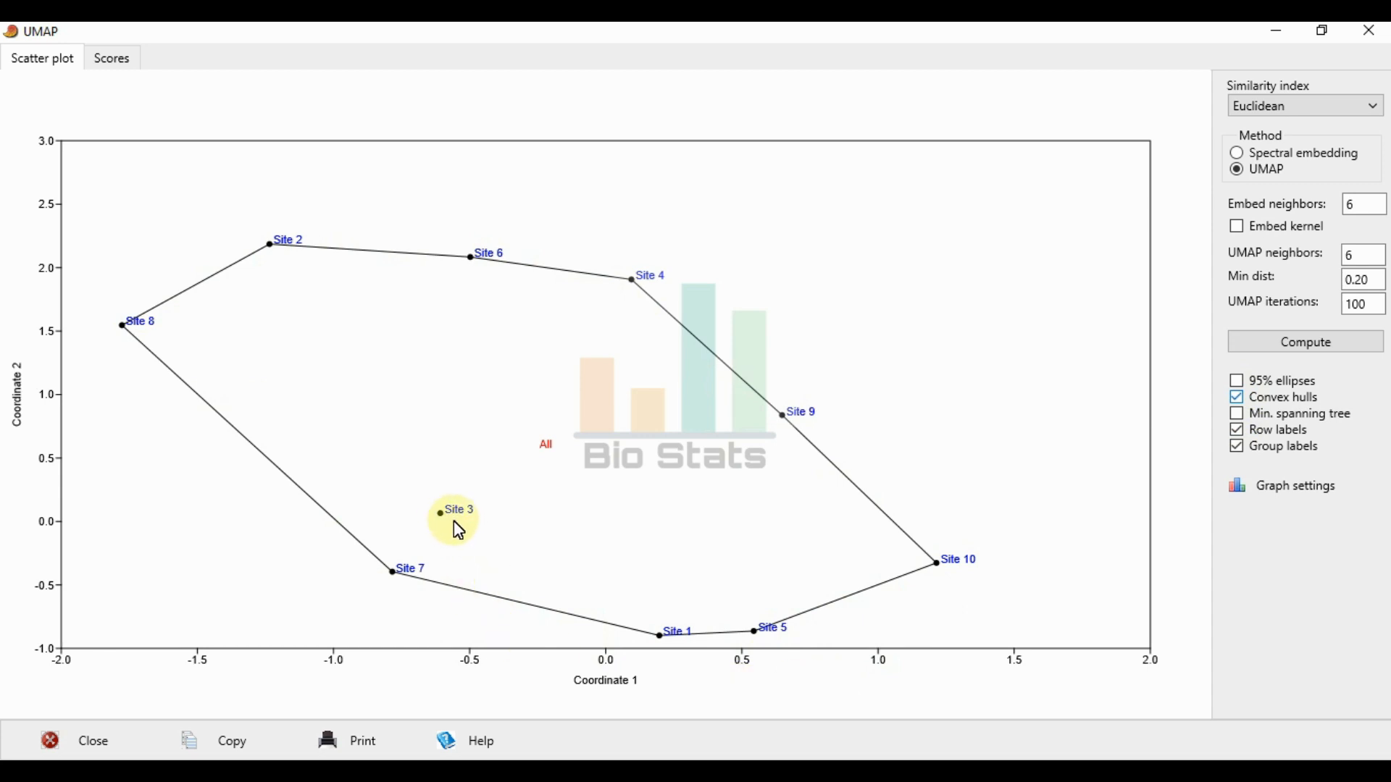
left_click(1243, 401)
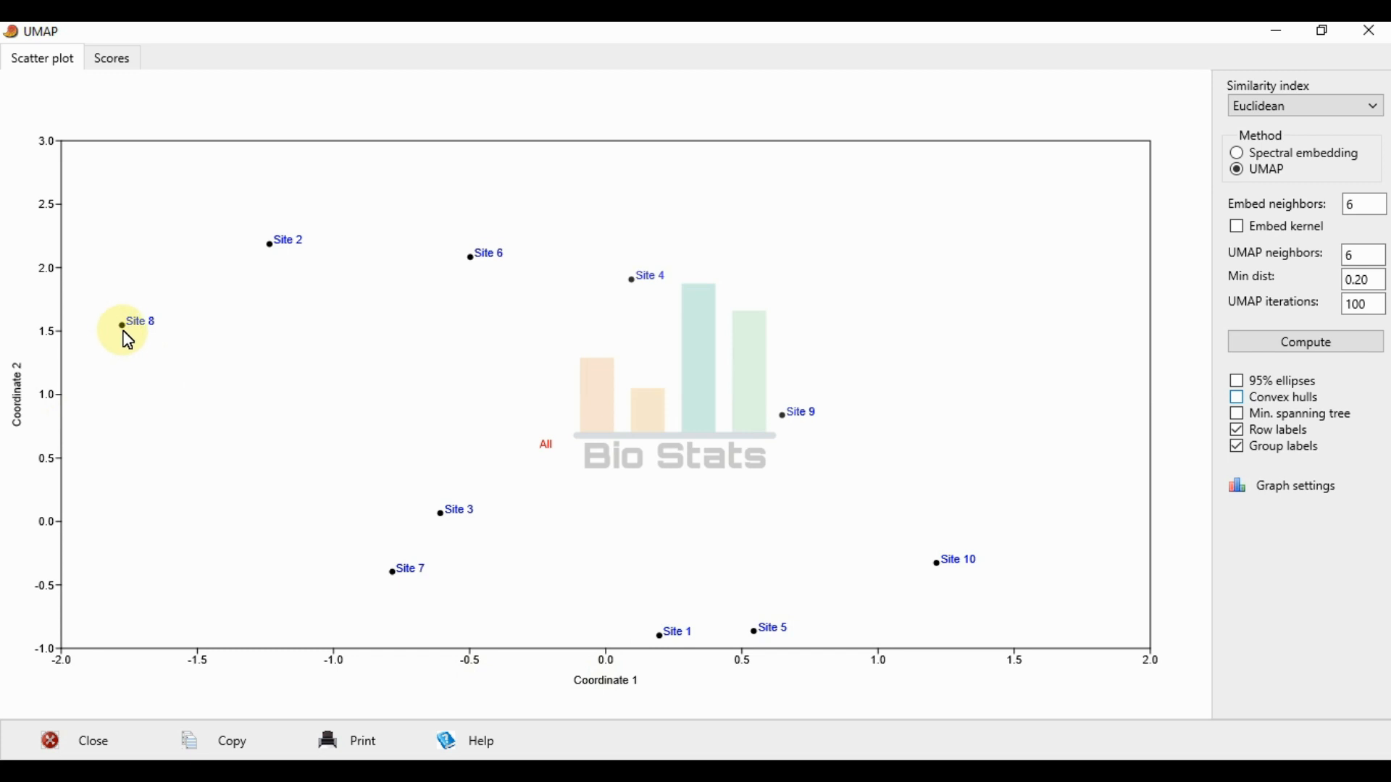
Step: Compare the site scores on Coord 1 and Coord 2 with the site positions on the scatter plot
left_click(111, 59)
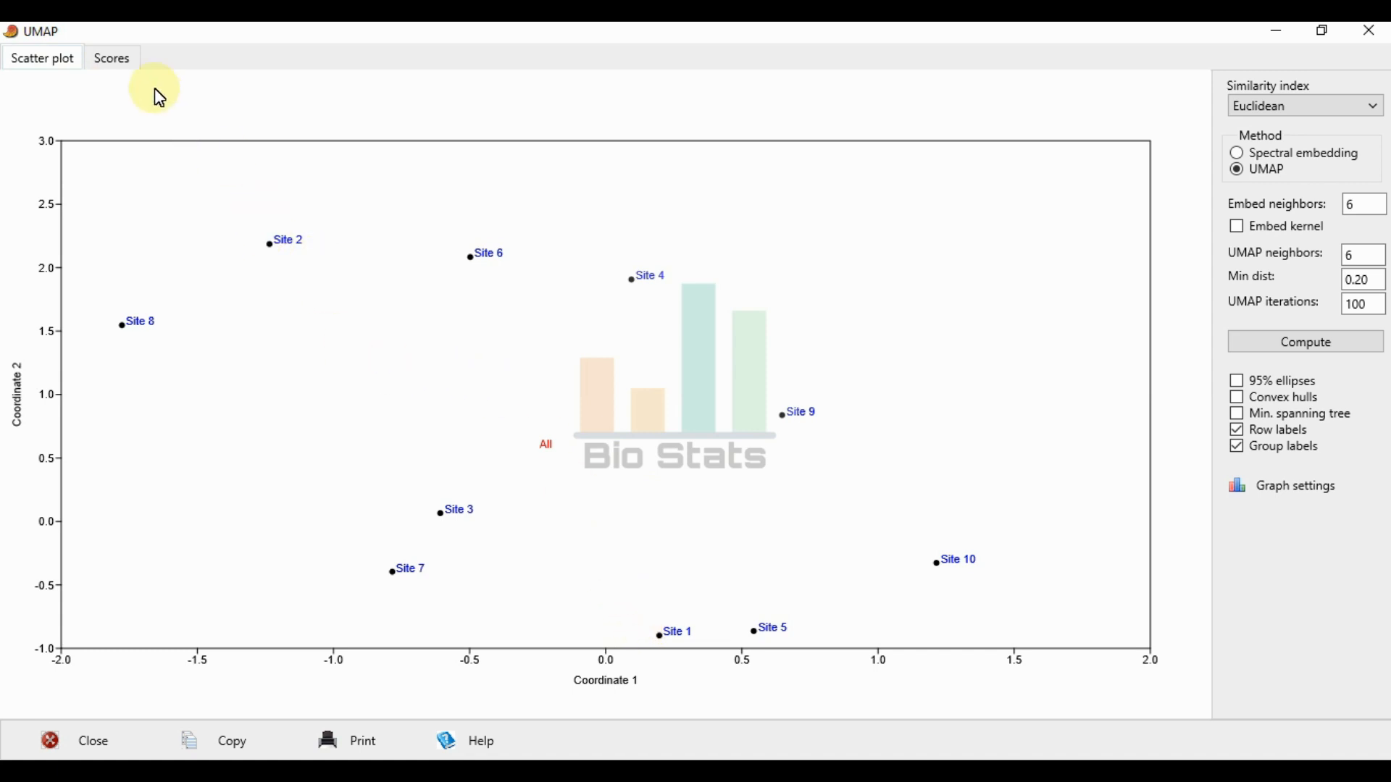
left_click(118, 60)
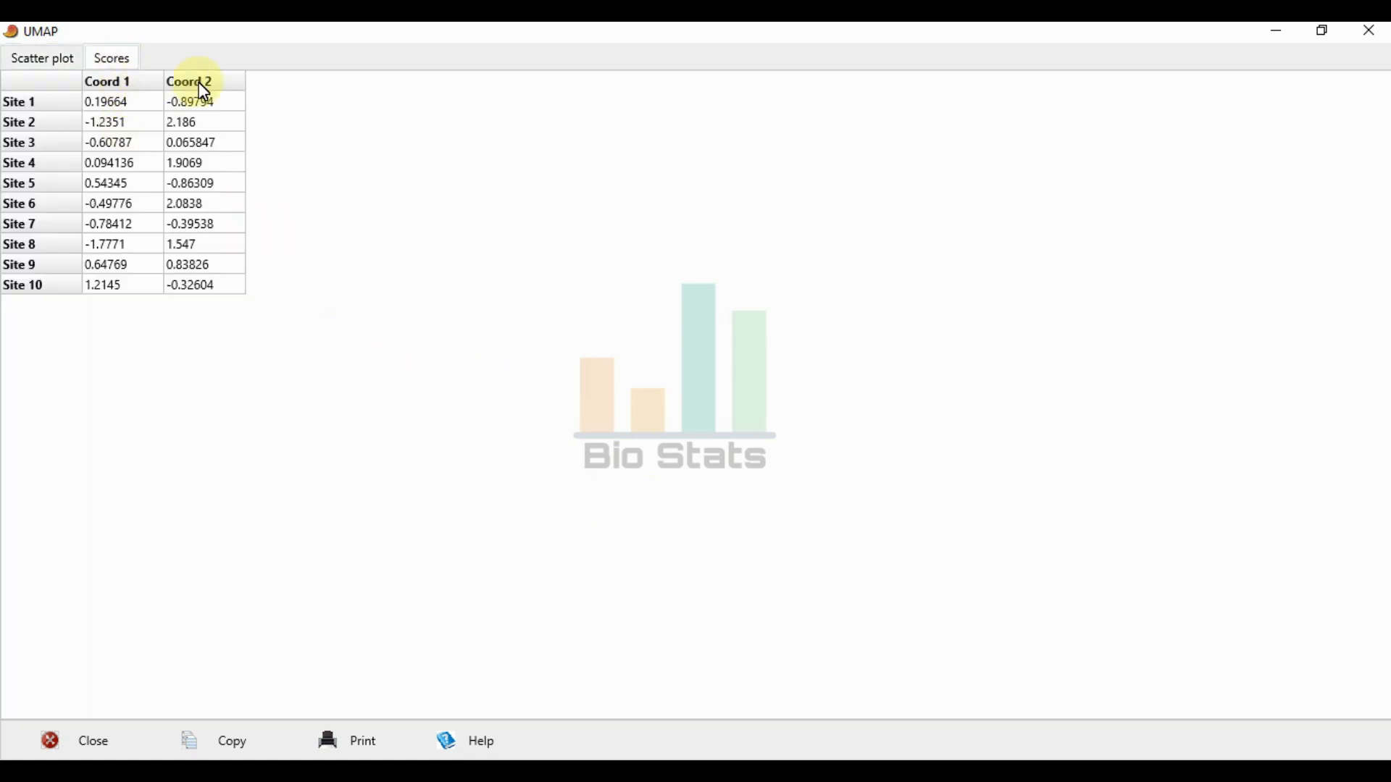
left_click(39, 62)
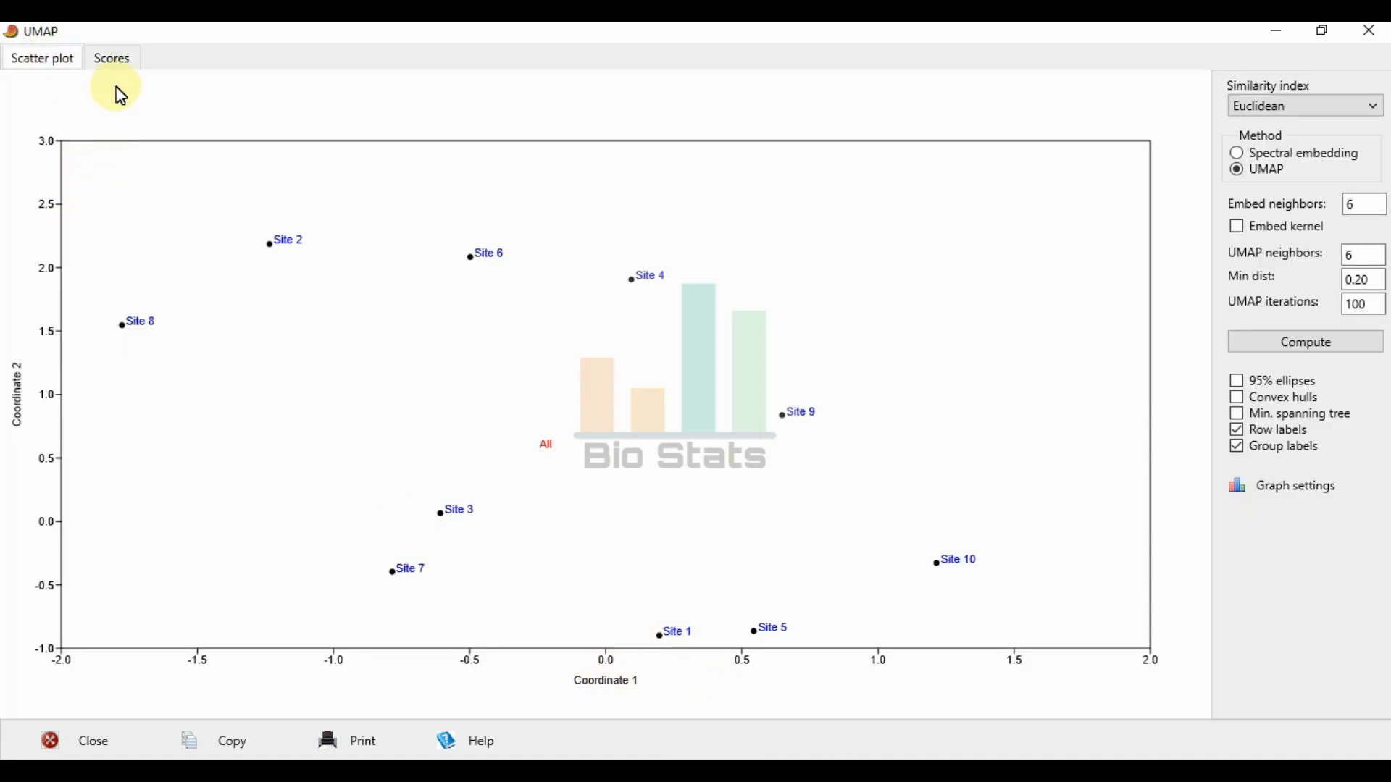
left_click(112, 58)
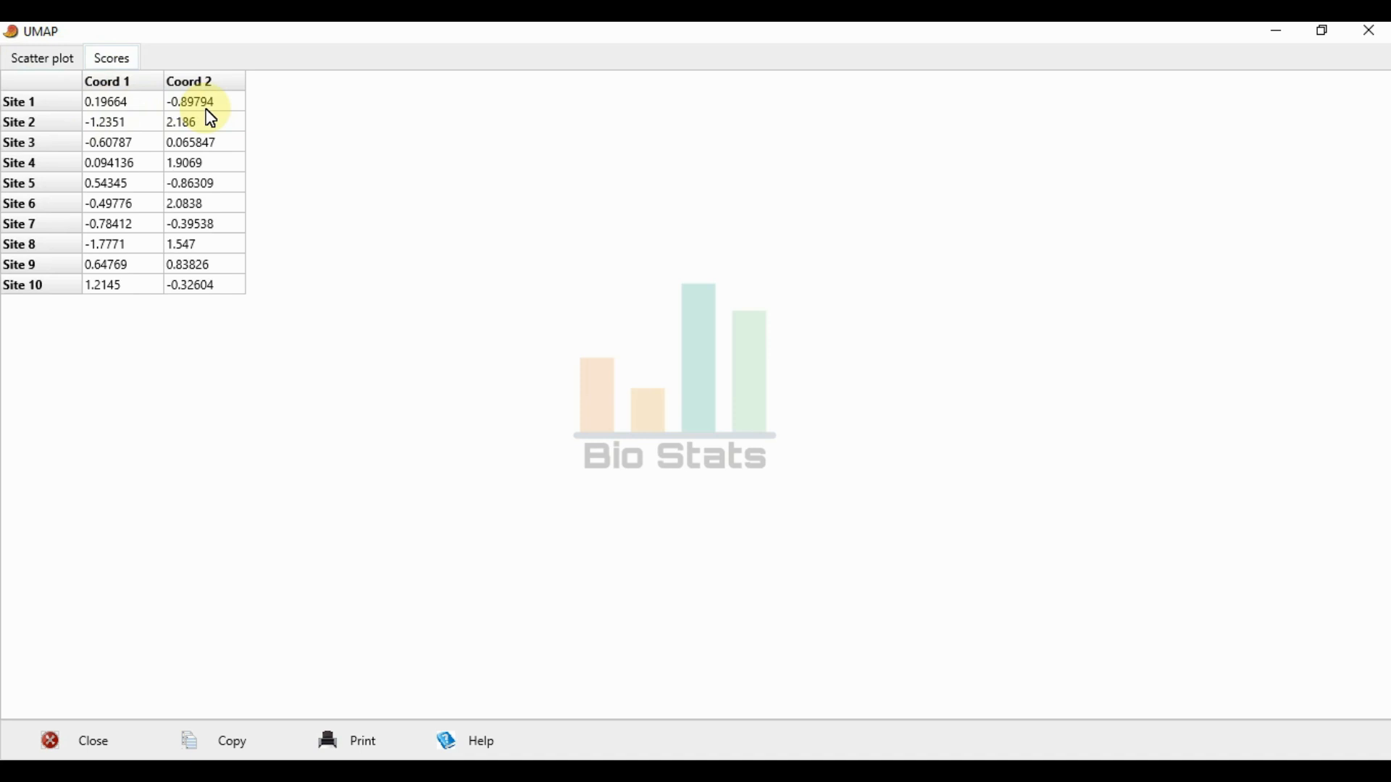
left_click(50, 59)
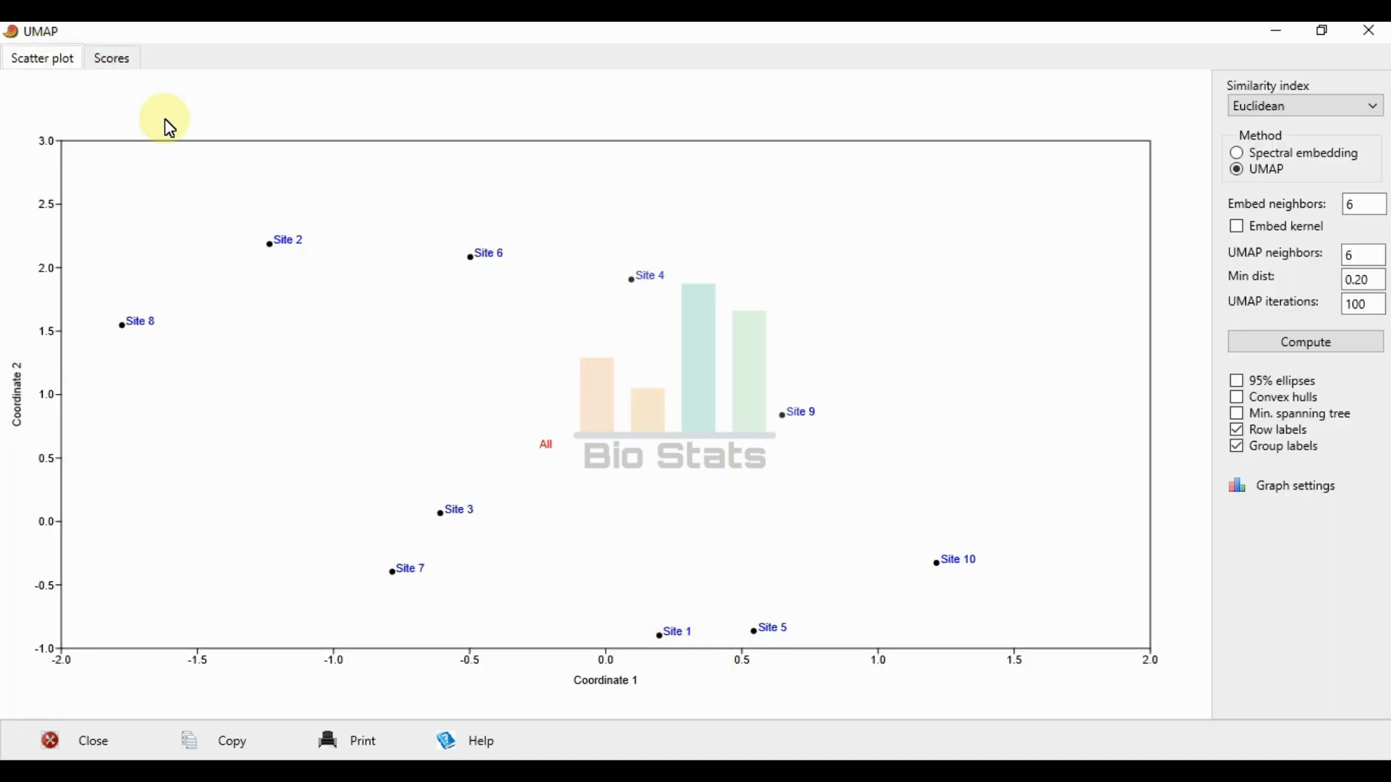
left_click(116, 59)
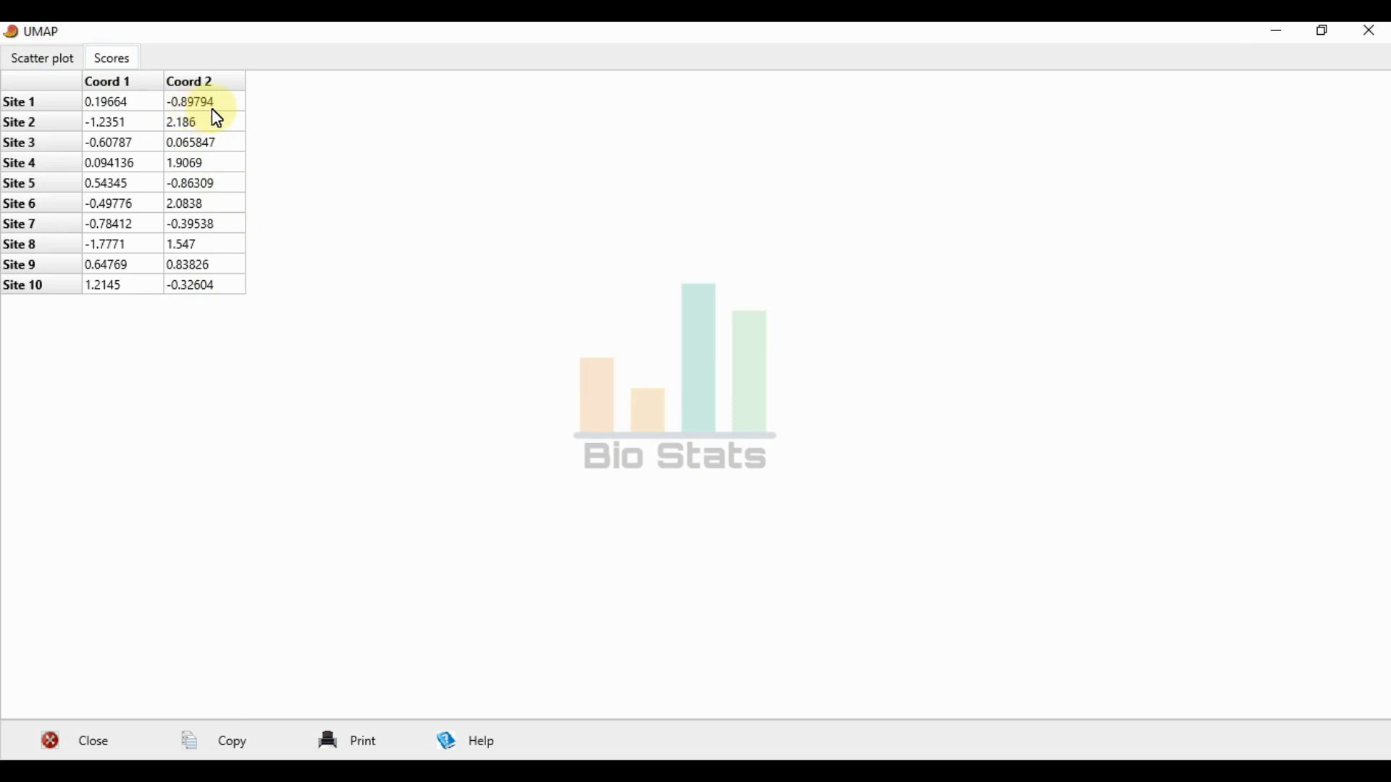
left_click(59, 59)
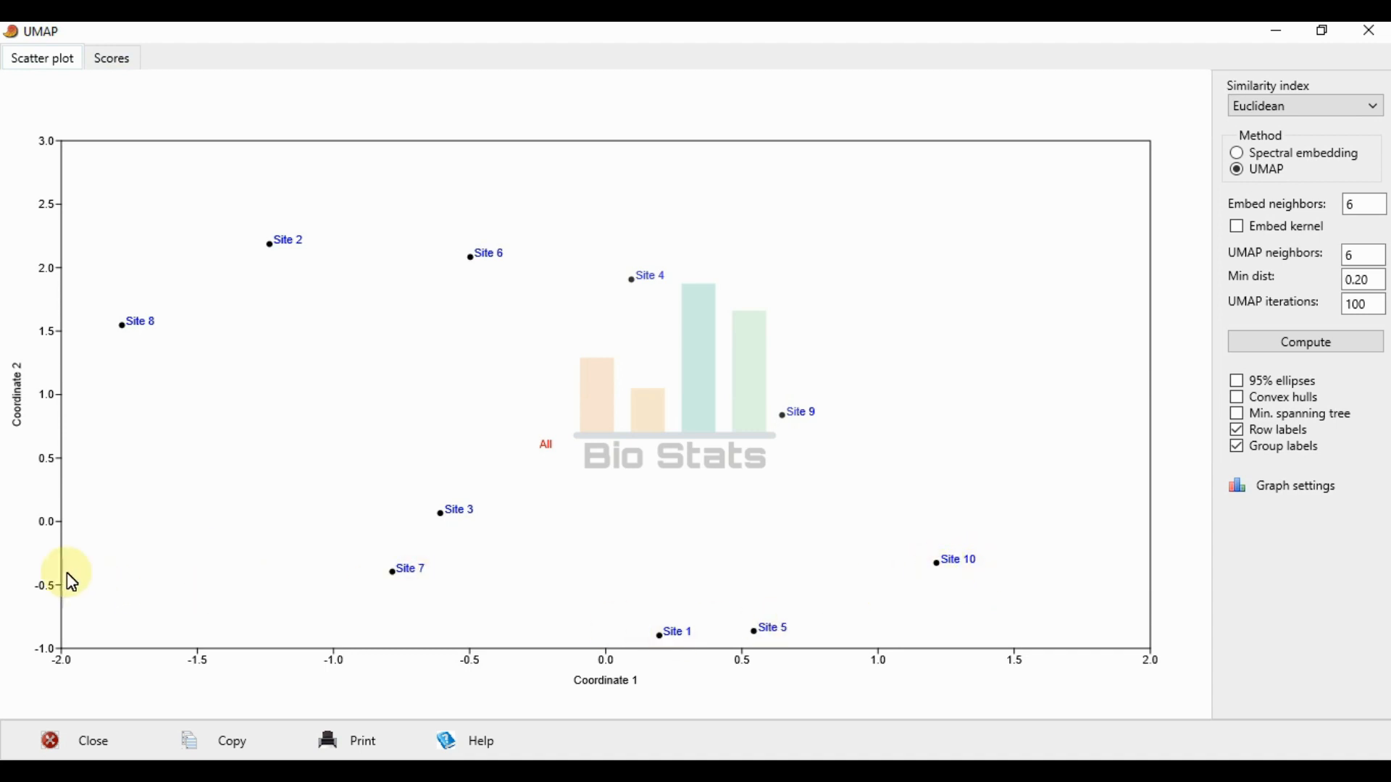
left_click(119, 58)
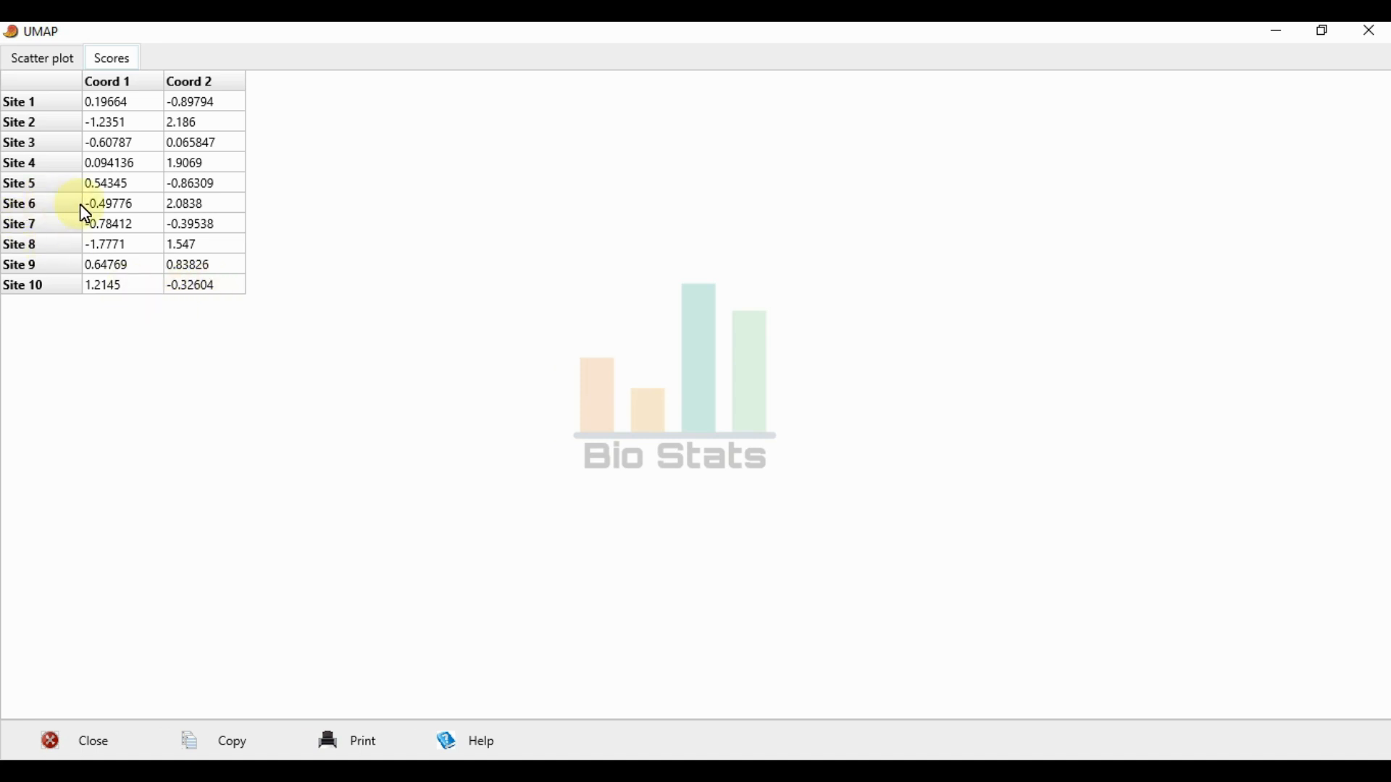
left_click(54, 67)
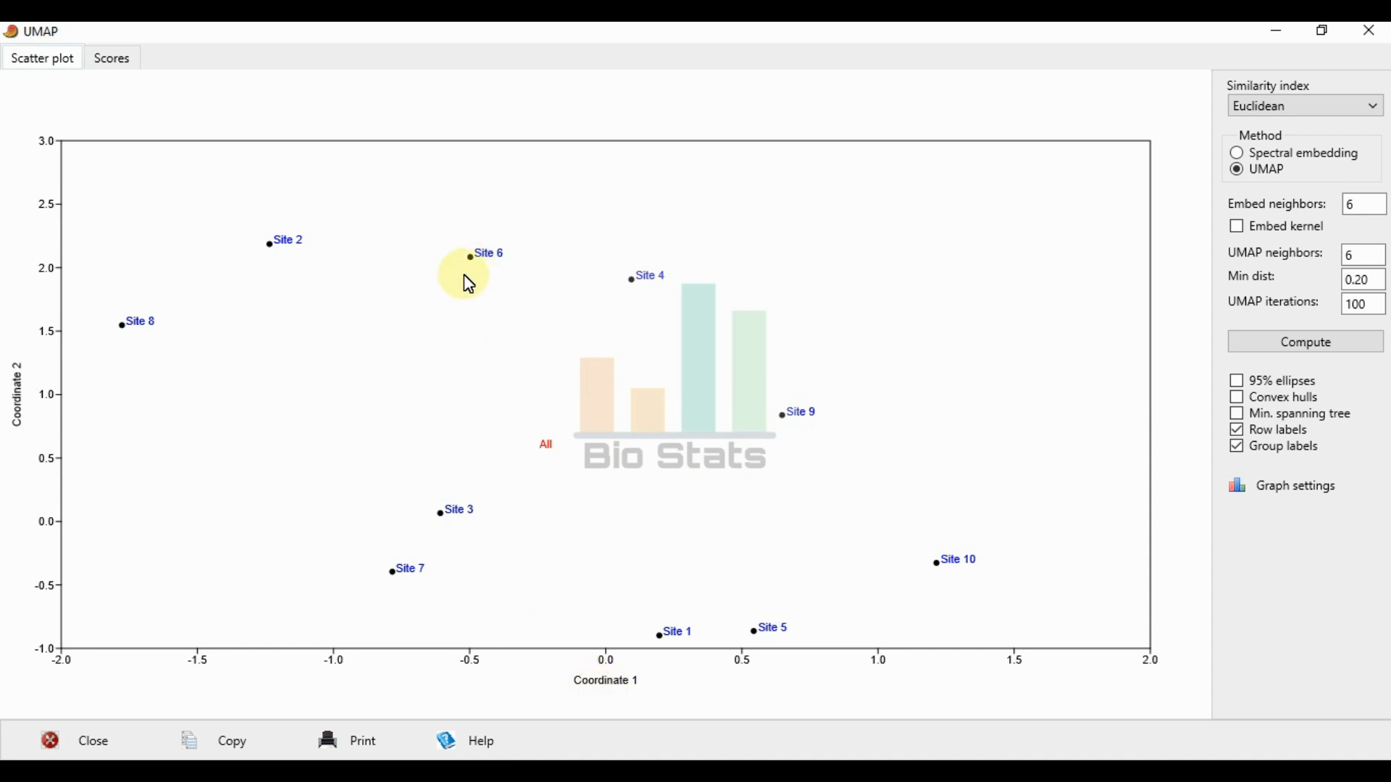
left_click(110, 61)
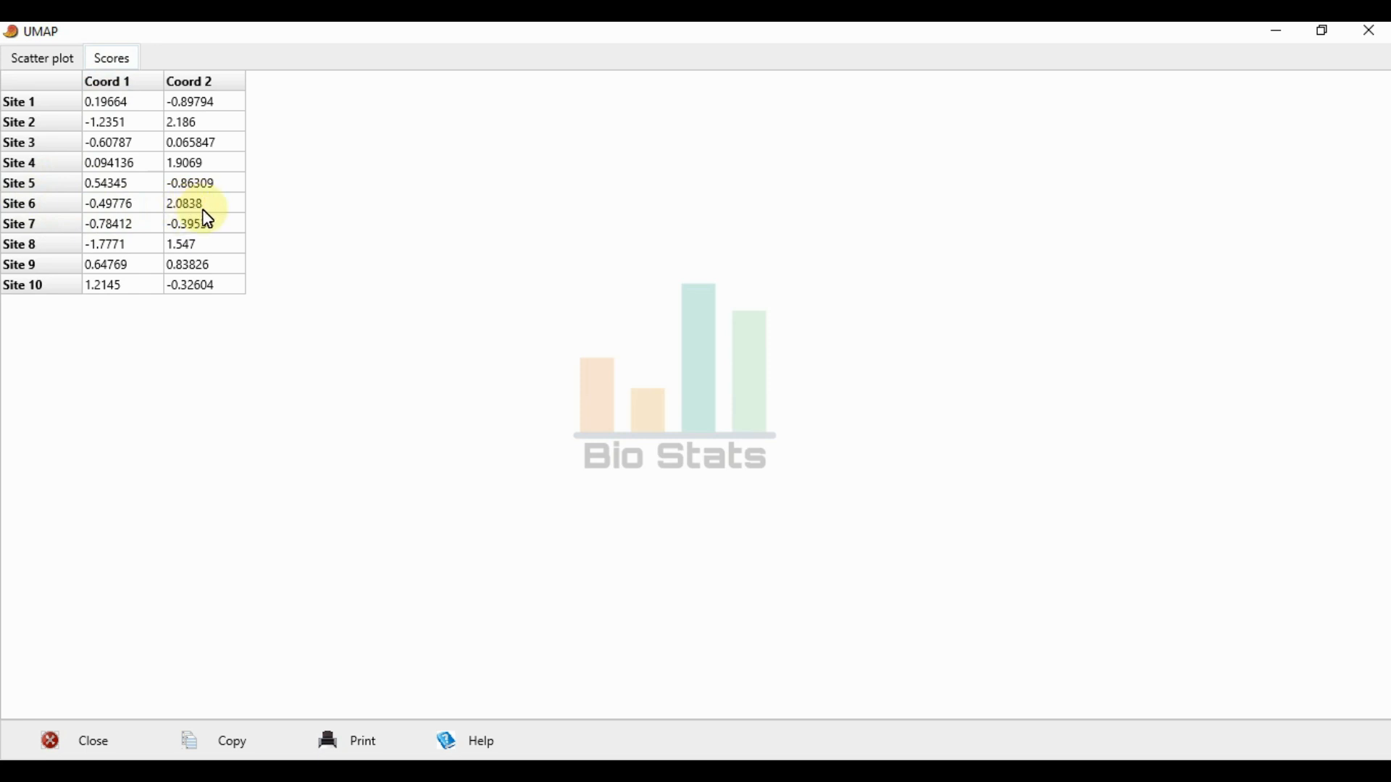
left_click(37, 58)
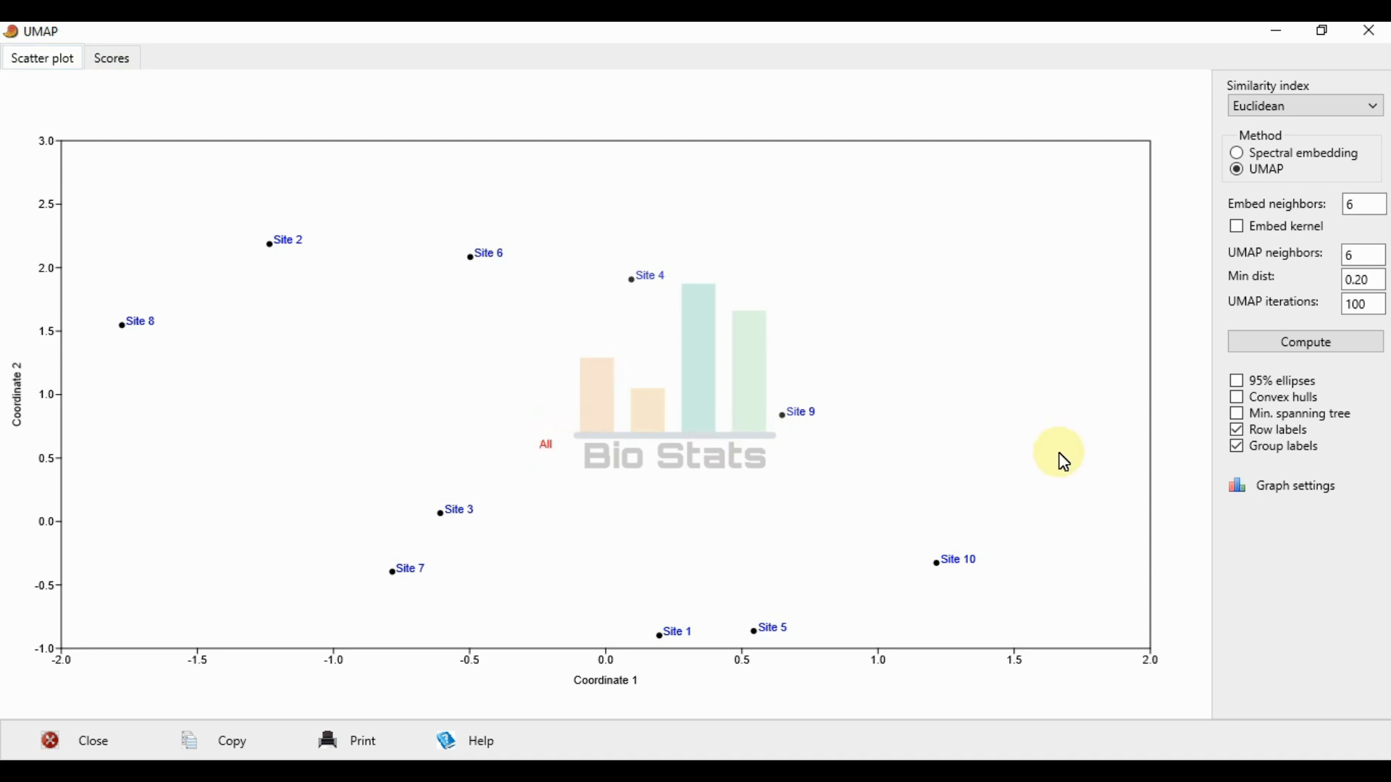
left_click(1294, 491)
left_click_drag(487, 178, 1047, 66)
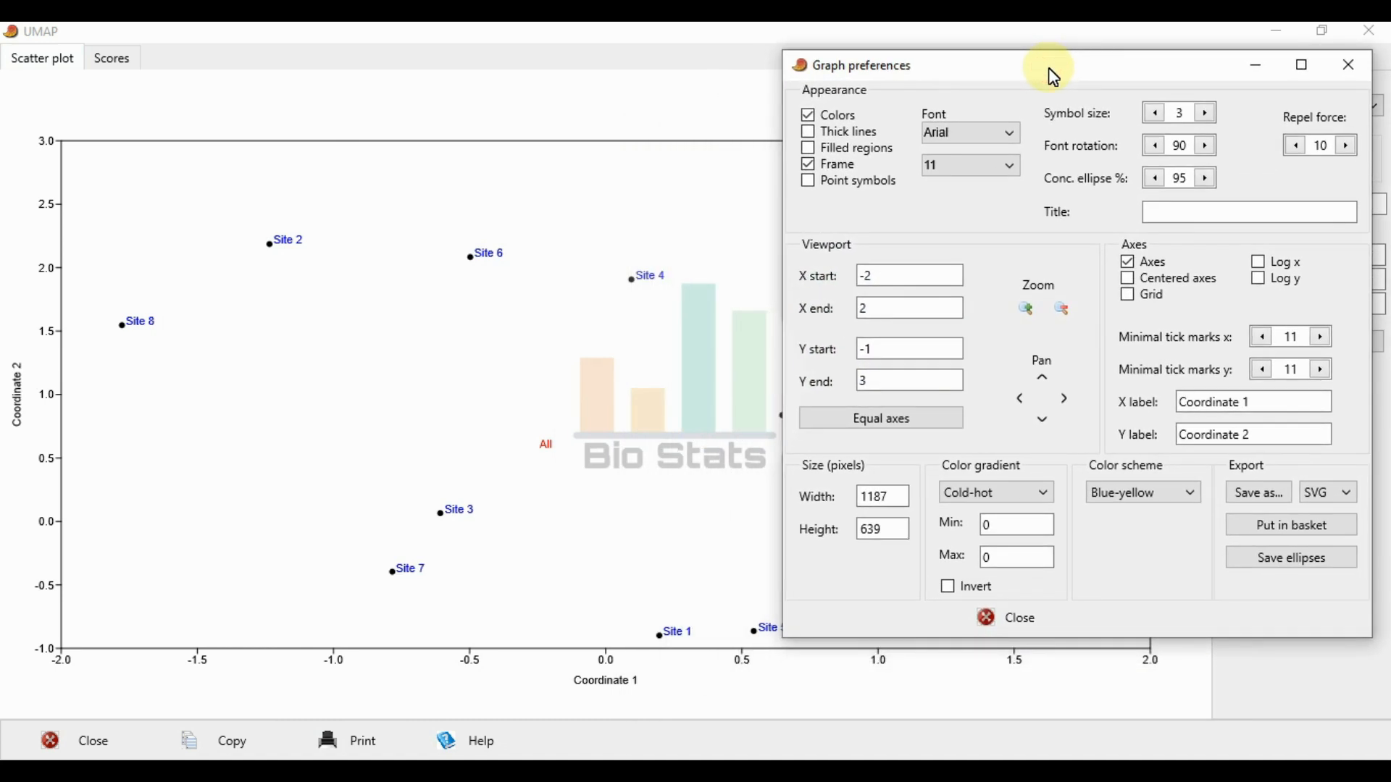
mouse_move(871, 70)
left_mouse_down()
mouse_move(906, 72)
mouse_move(880, 84)
left_mouse_up()
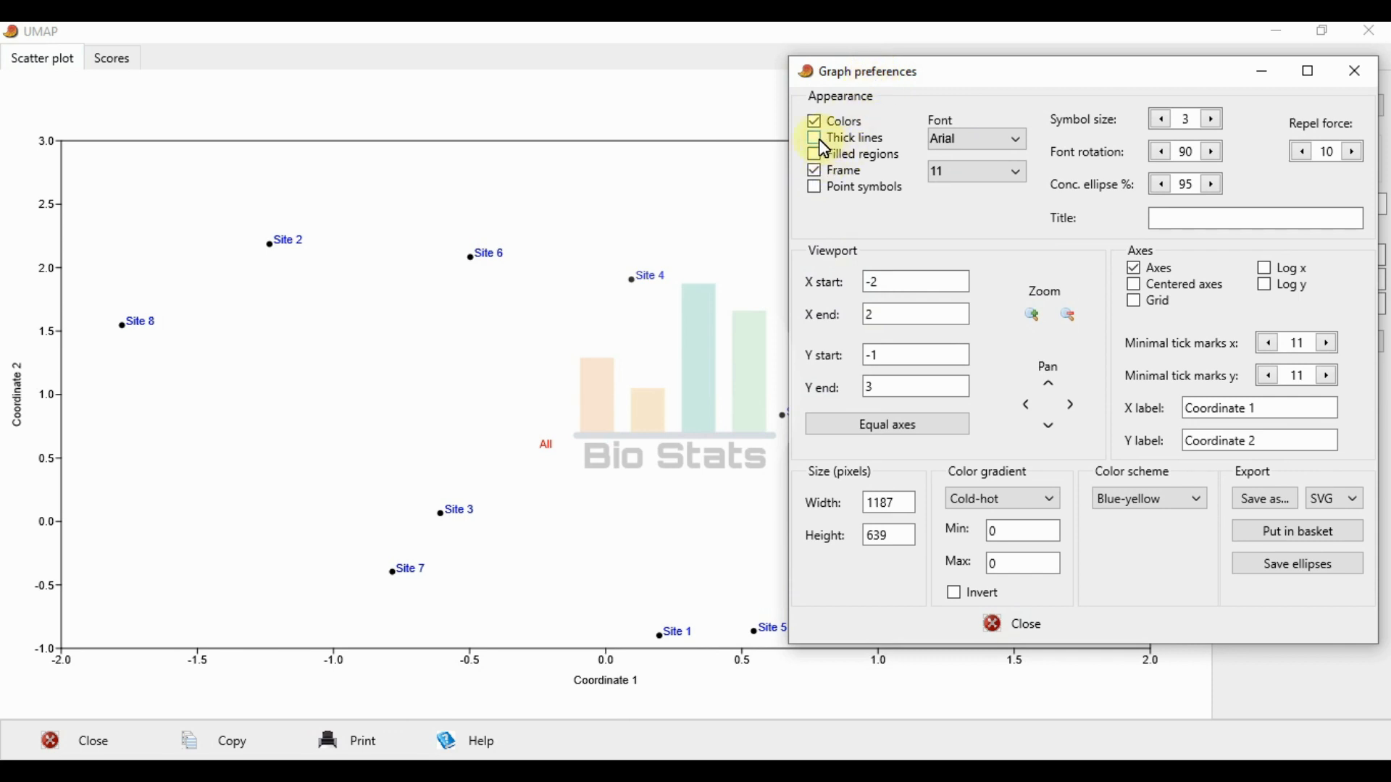
left_click(1021, 627)
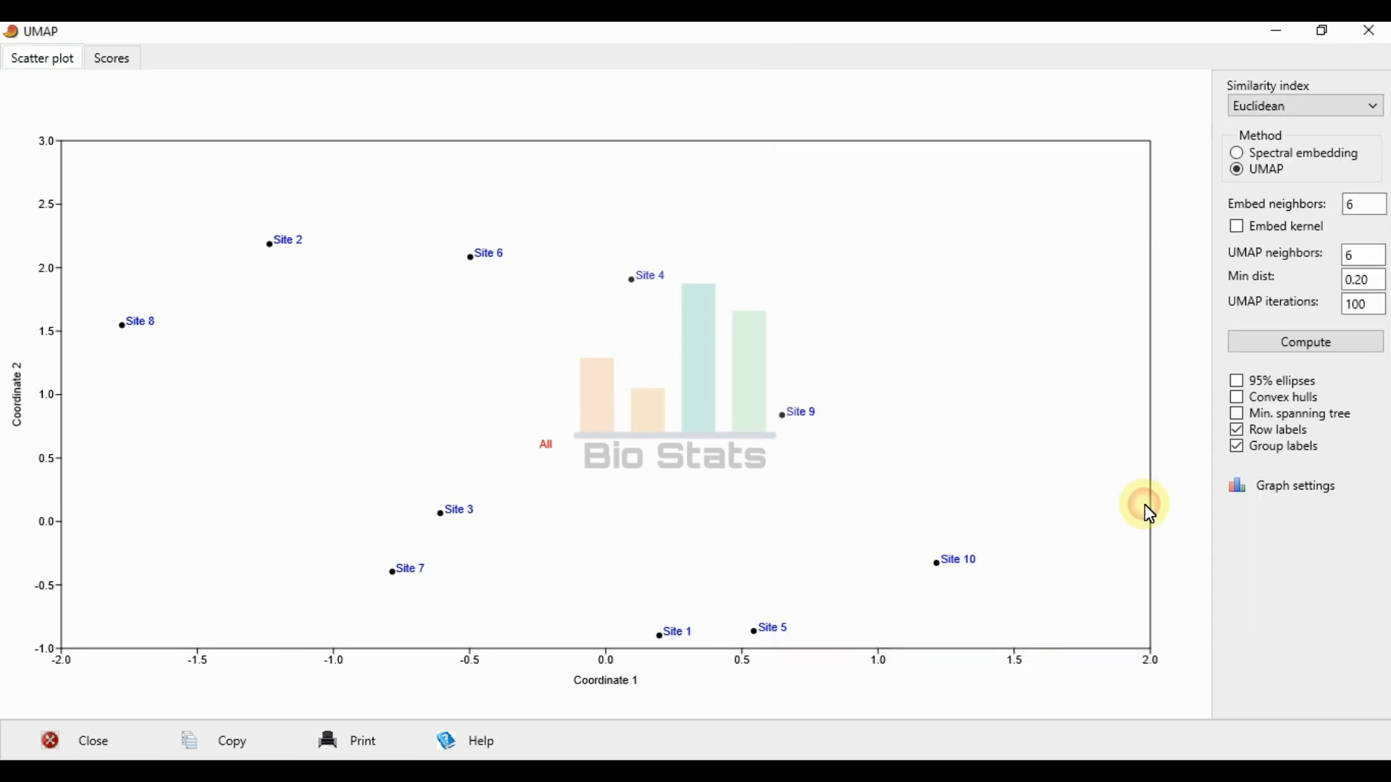
Step: Show the minimum spanning tree on the scatter plot and enable thick lines in the graph preferences
left_click(1243, 418)
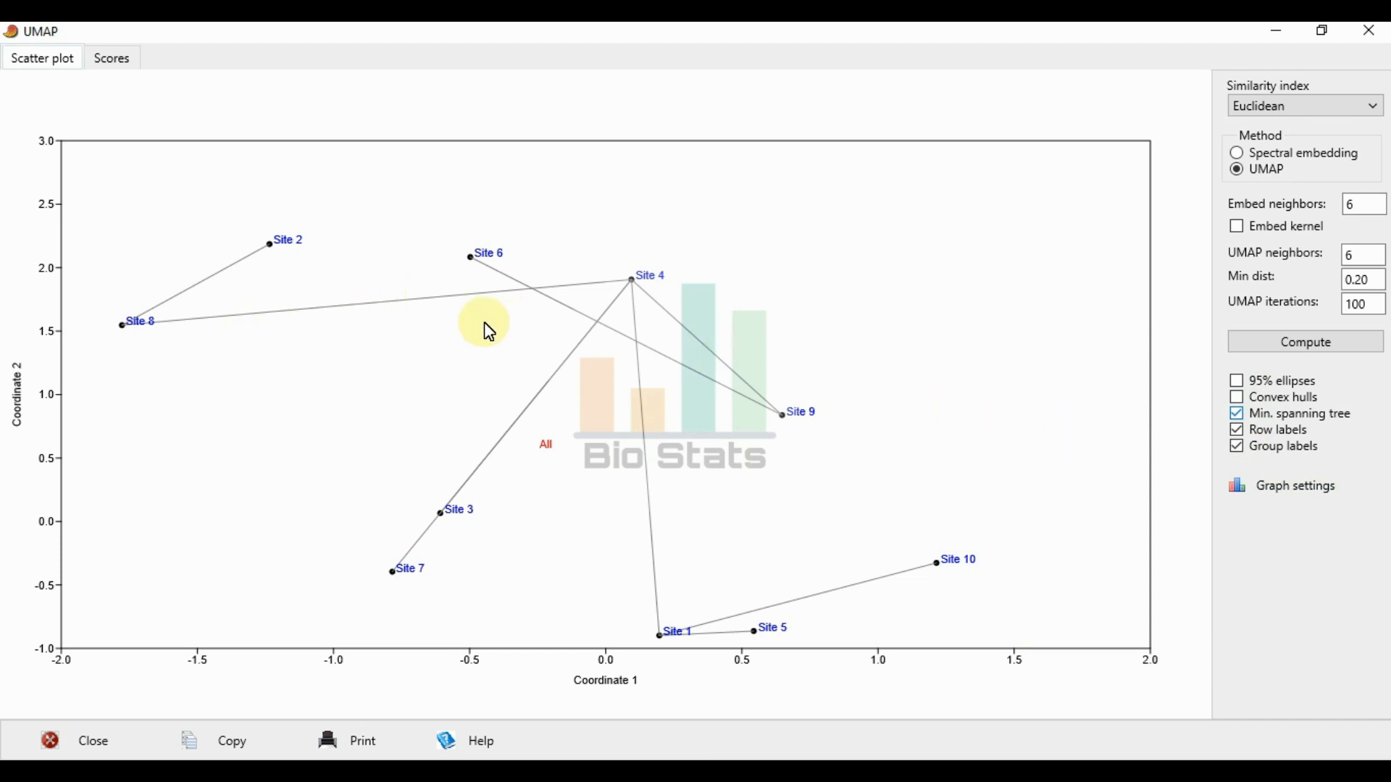
left_click(1292, 486)
left_click(819, 141)
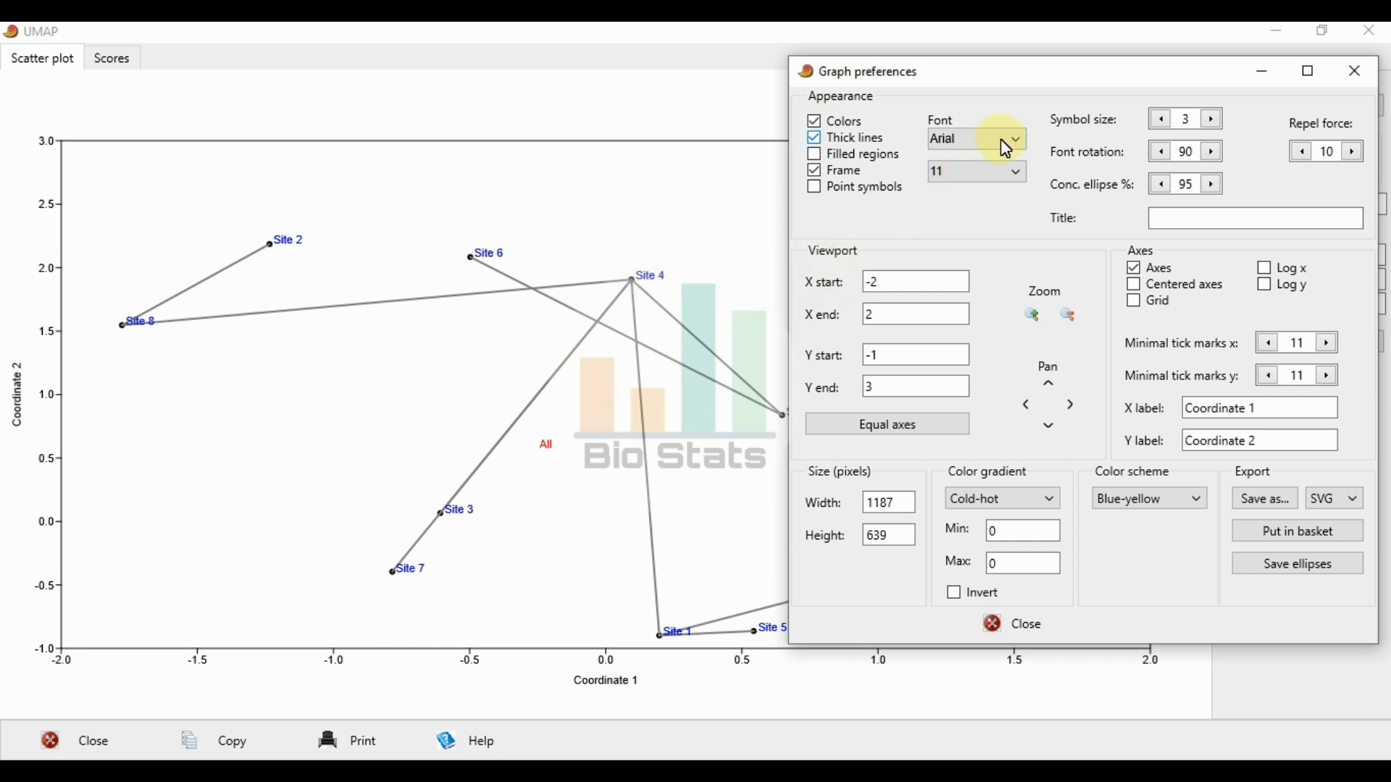
Step: Set the graph font to Times New Roman at size 12
left_click(1022, 140)
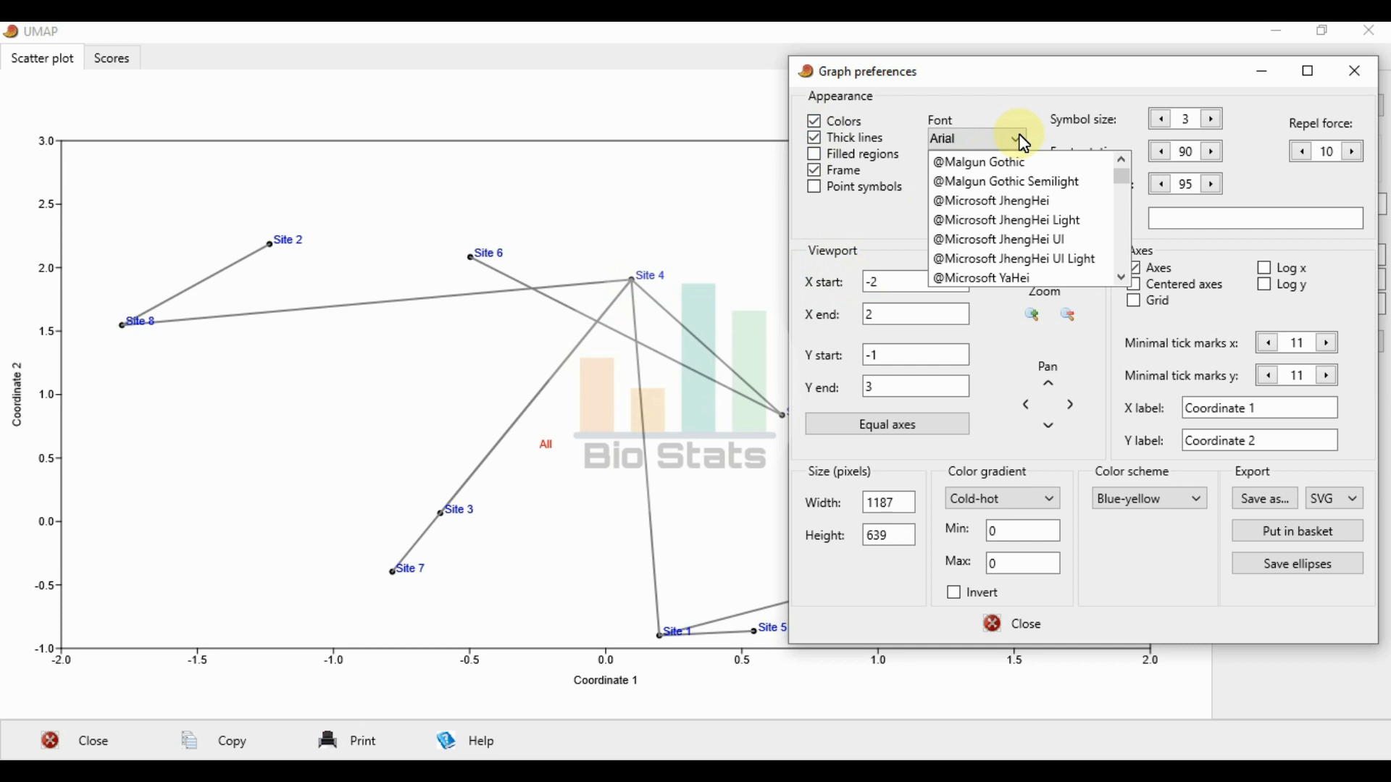
left_click_drag(1123, 176, 1135, 253)
scroll(1028, 248, "down", 10)
scroll(1025, 246, "down", 5)
scroll(1023, 242, "down", 2)
left_click(978, 257)
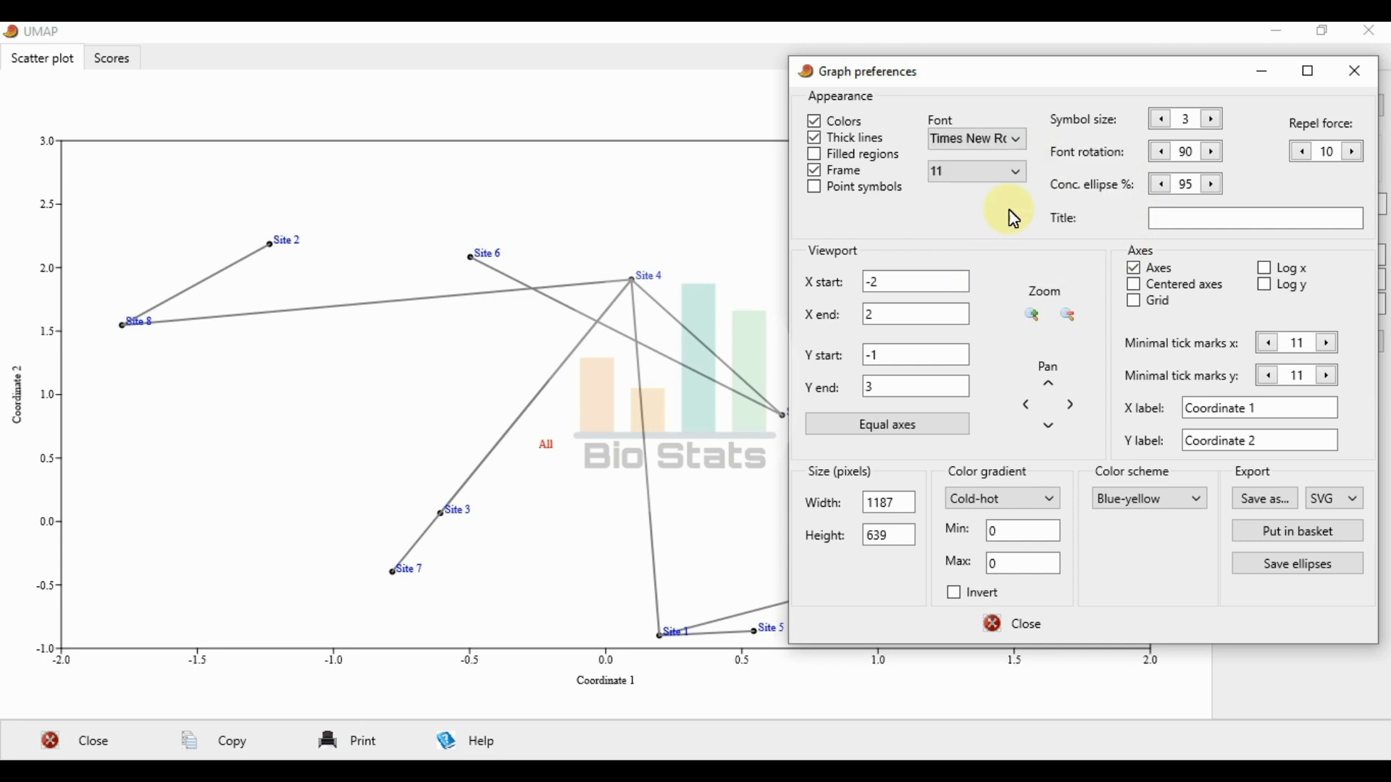
left_click(1009, 172)
left_click(948, 279)
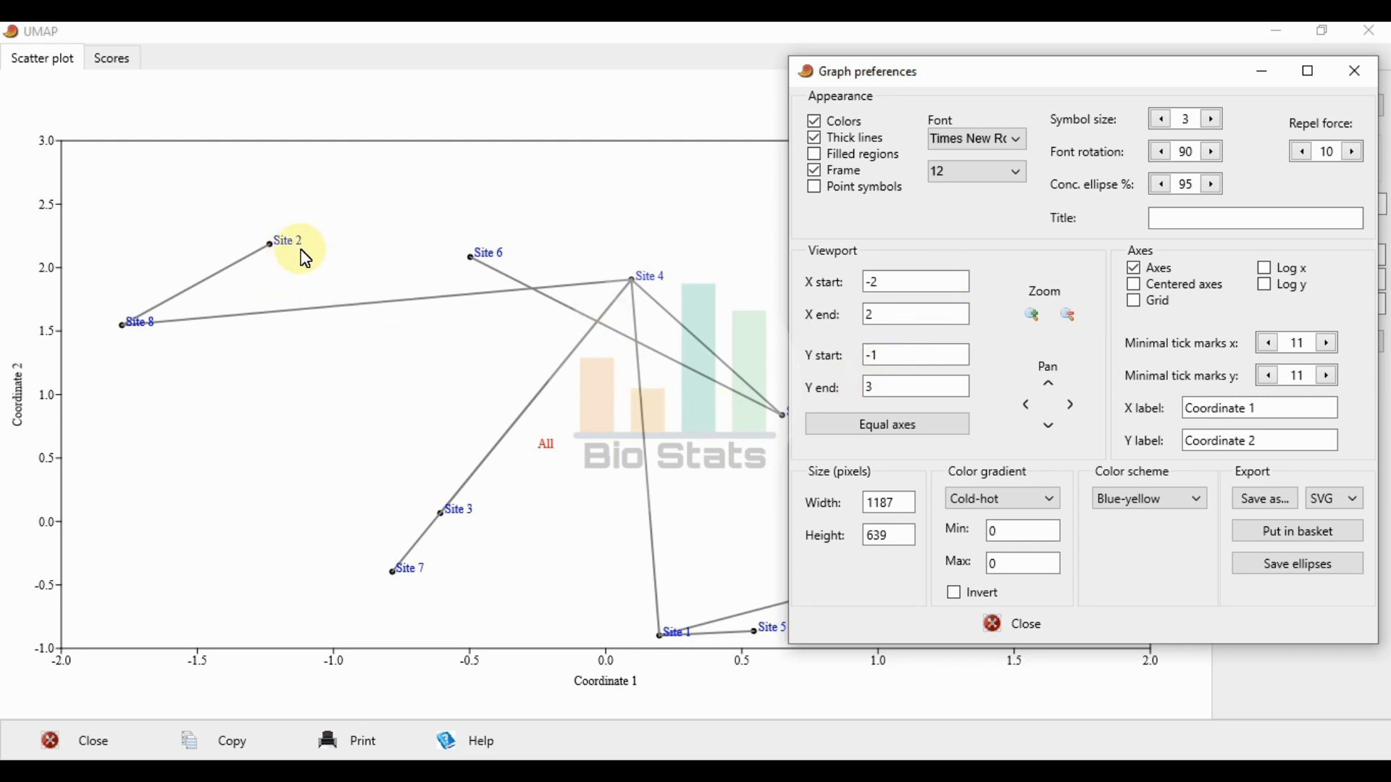
Step: Hide the minimum spanning tree and increase the graph's symbol size to 5
left_click(1014, 624)
left_click(1237, 416)
left_click(1261, 486)
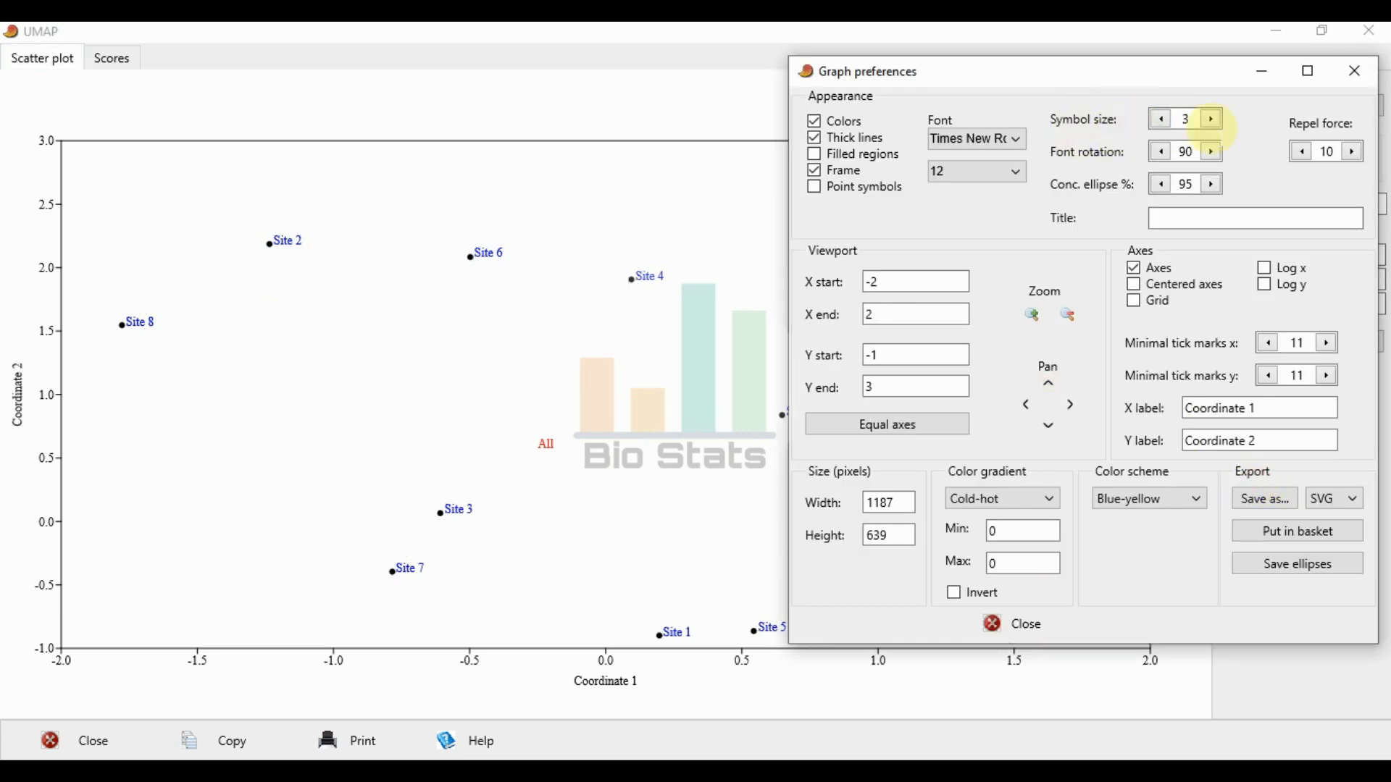
left_click(1211, 119)
left_click(1211, 119)
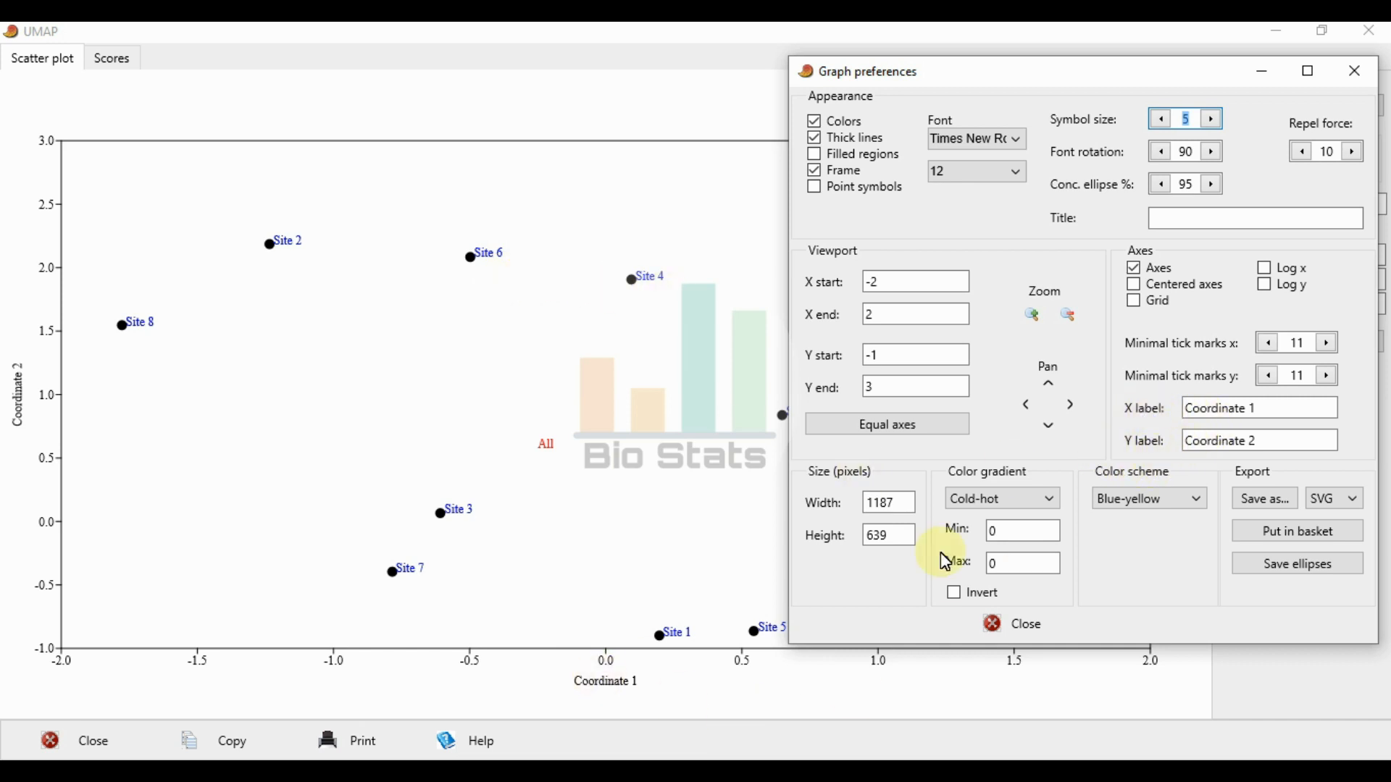
left_click_drag(1264, 443, 1148, 440)
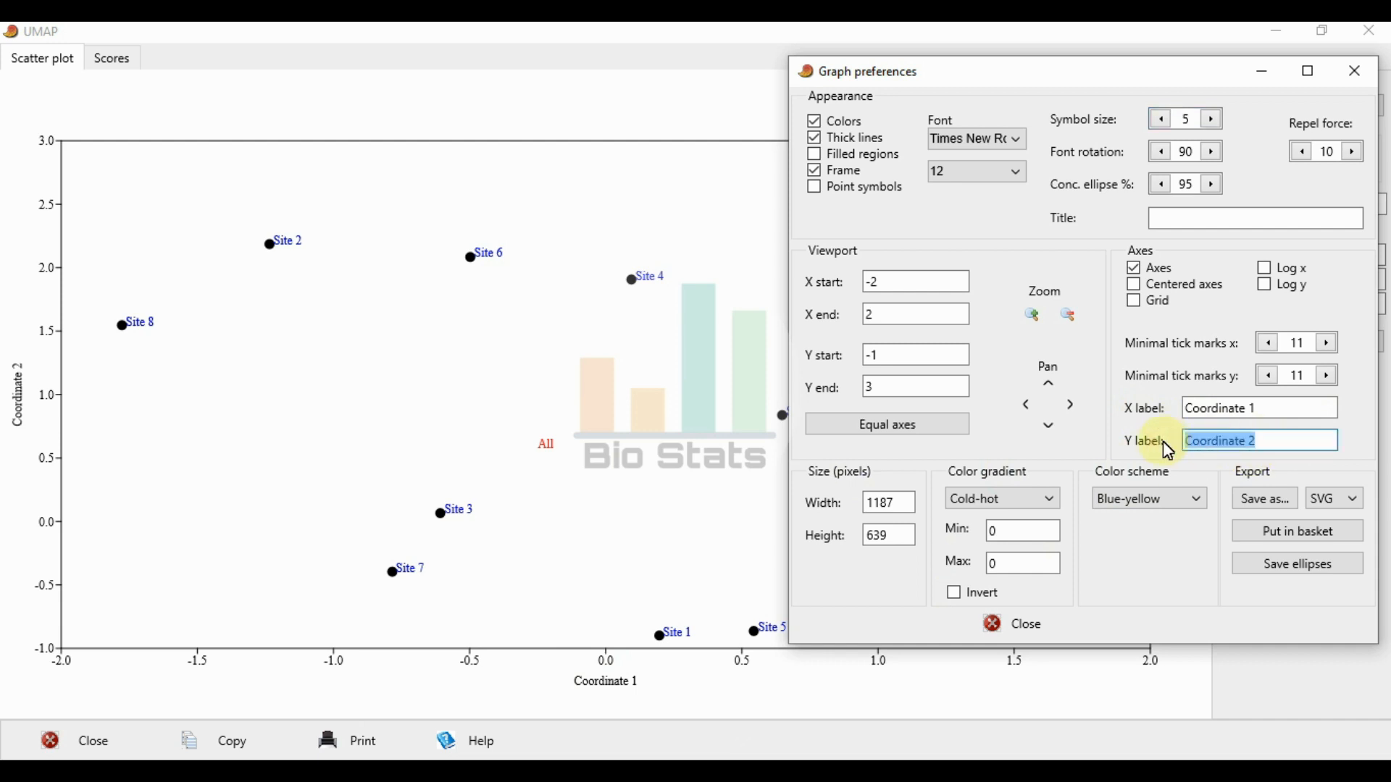
left_click_drag(1266, 408, 1188, 408)
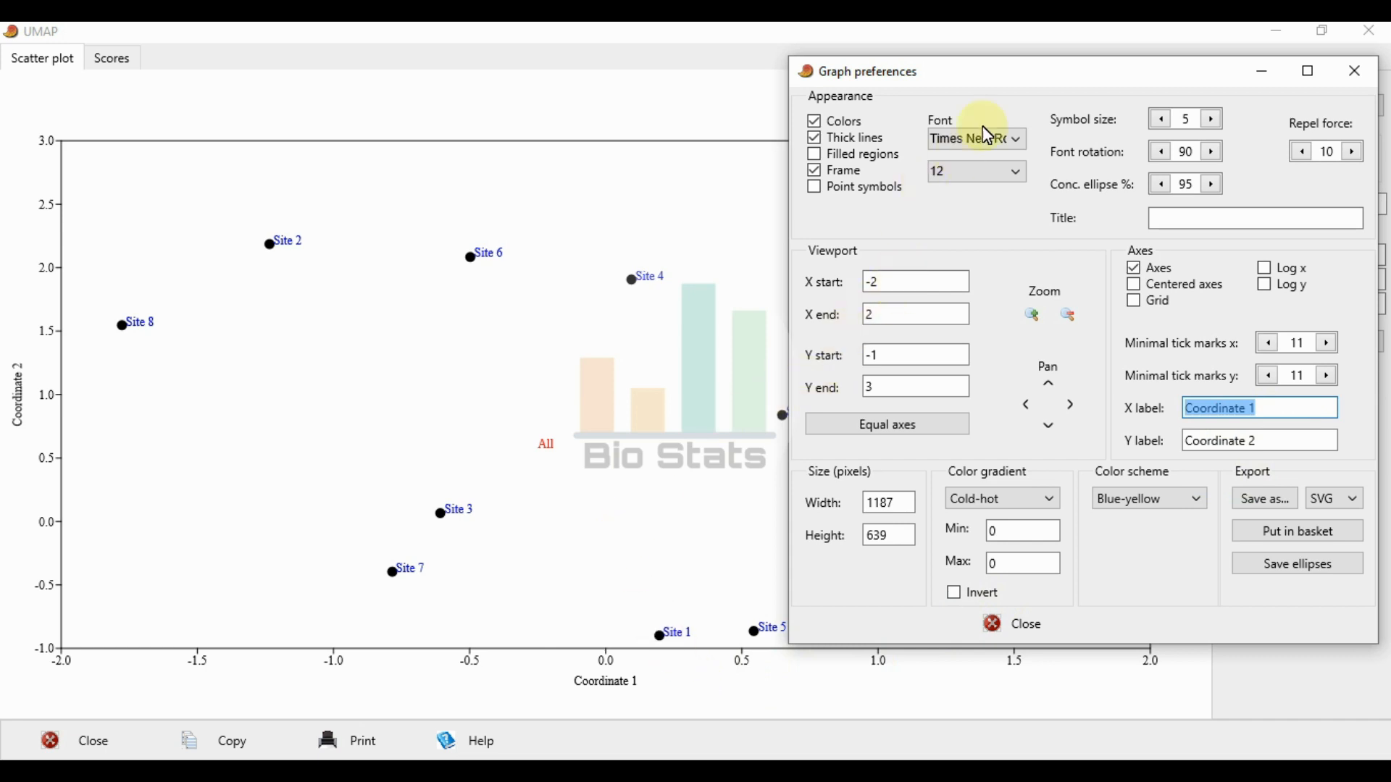
left_click_drag(1018, 74, 994, 40)
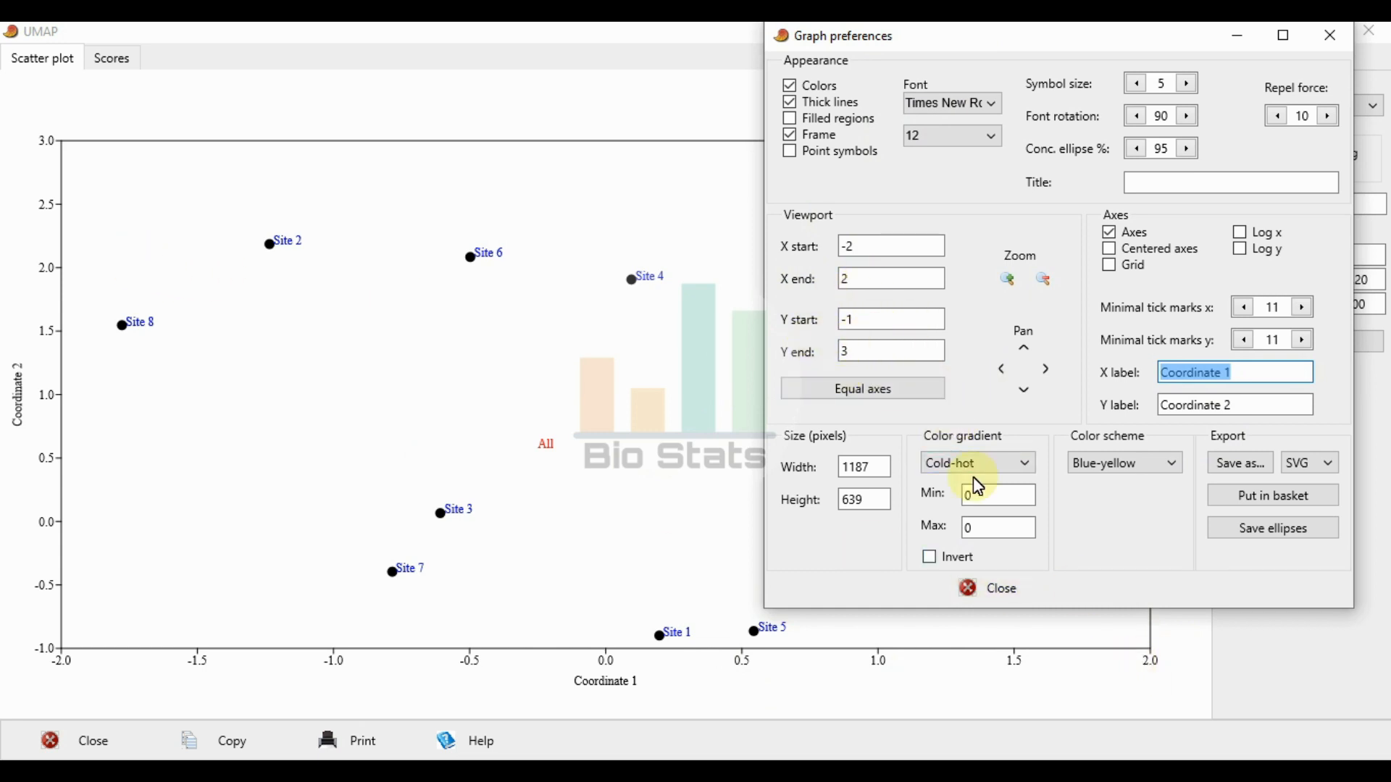
Step: Try a Y axis end of 4 for the plot viewport and return it to 3
double_click(874, 354)
left_click(914, 321)
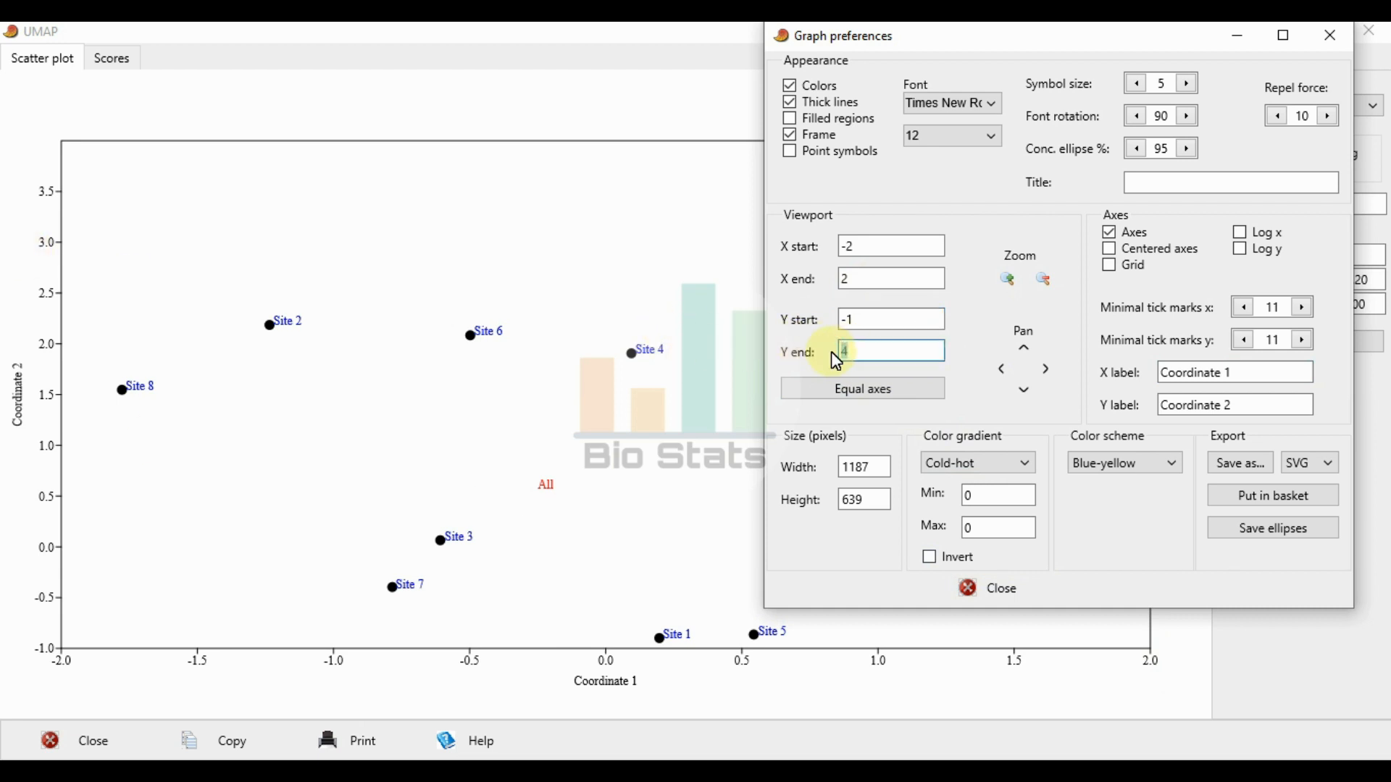
type("3")
left_click(873, 319)
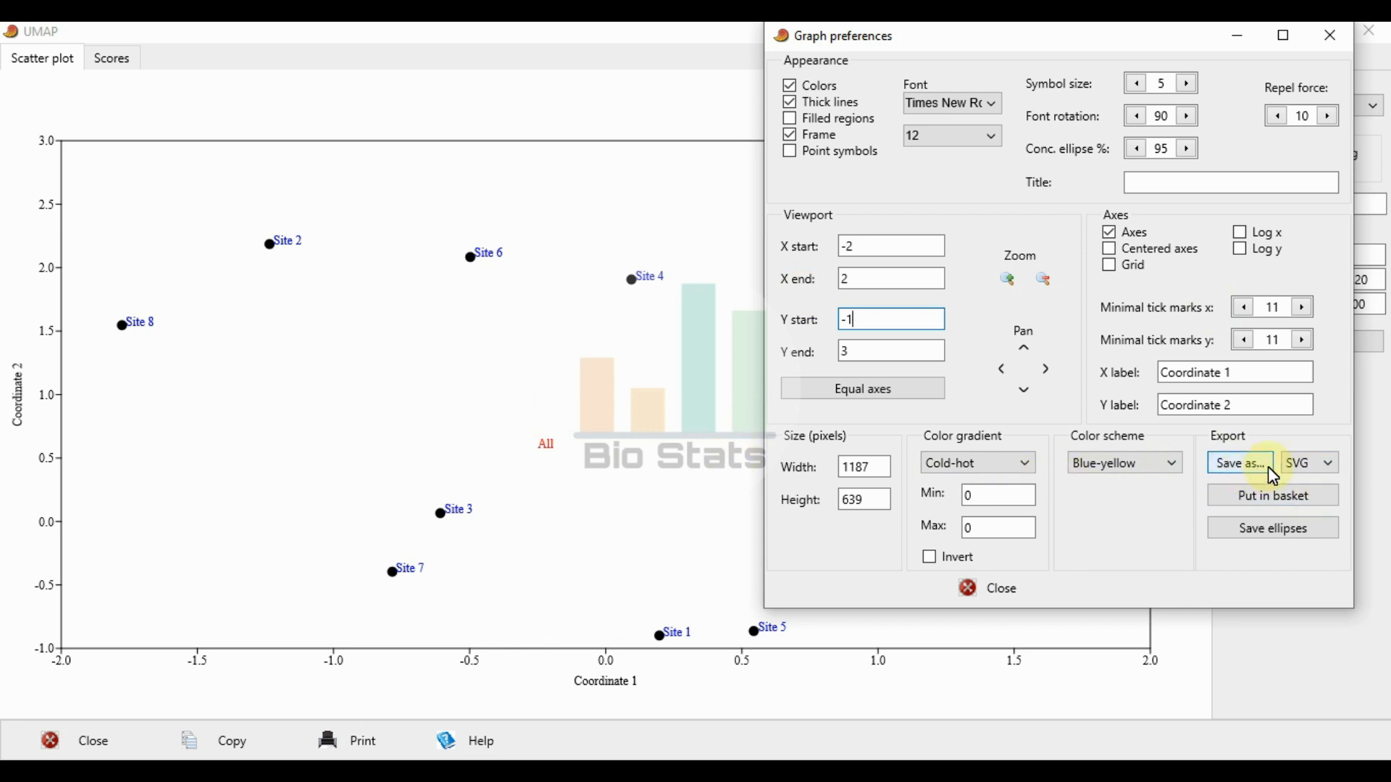
Step: Choose JPG as the graph's export format and set the Nonlinear ordination (UMAP) folder on the Desktop as the save location
left_click(1337, 469)
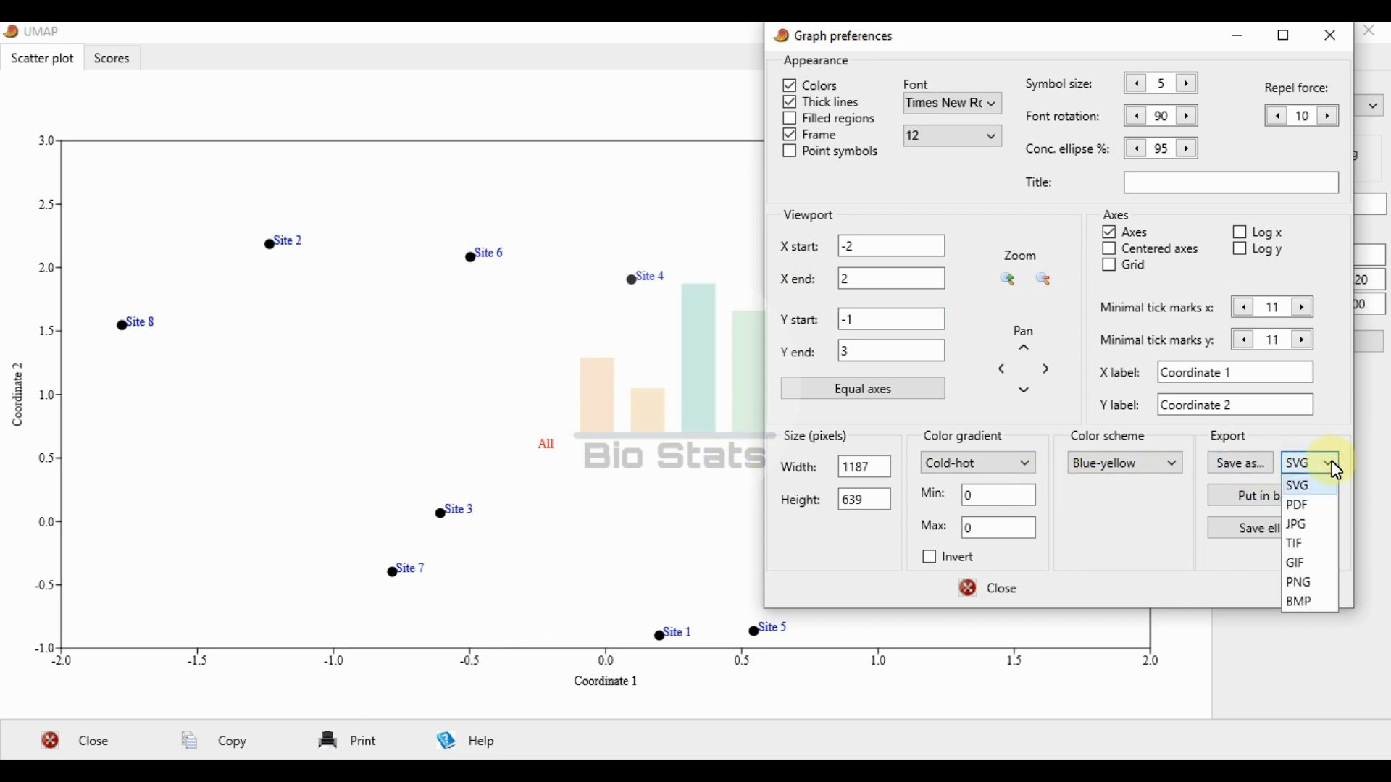
left_click(1307, 527)
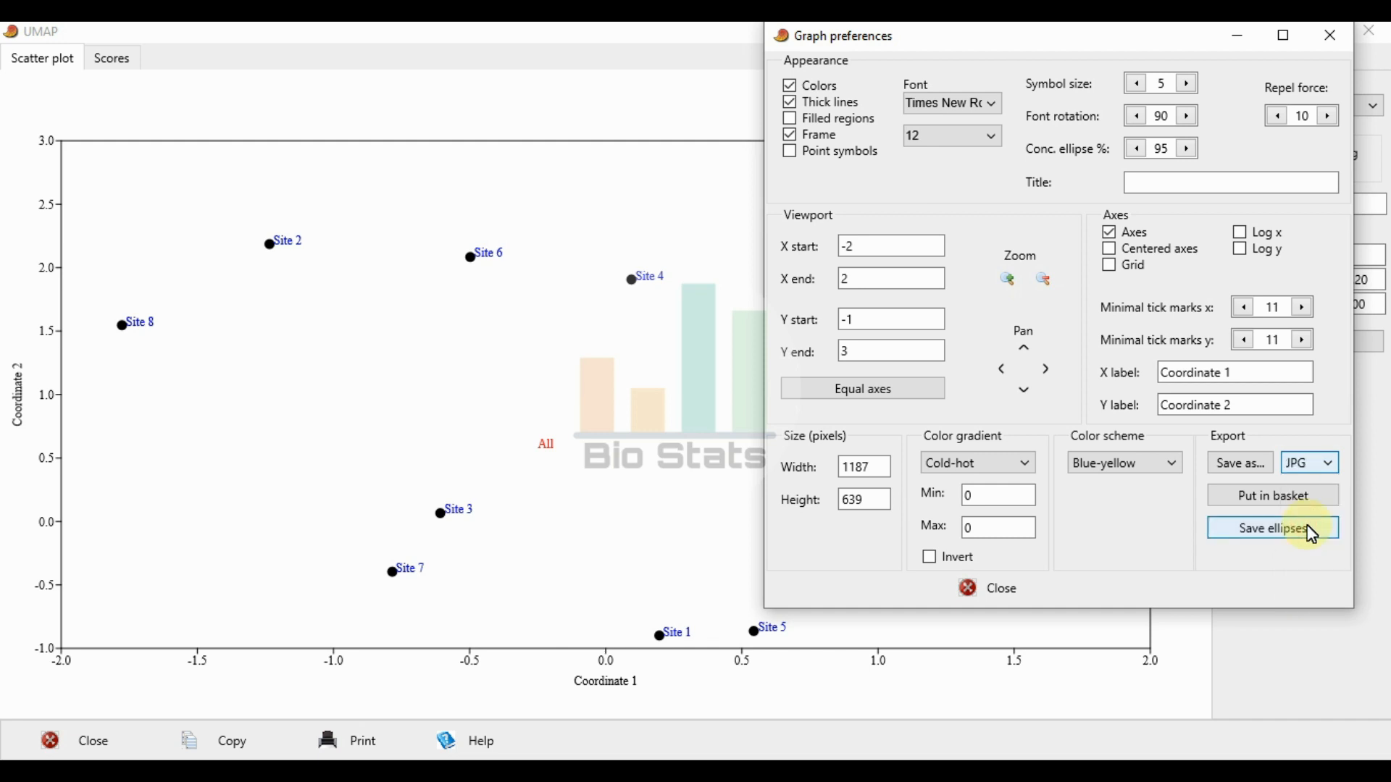
left_click(1260, 467)
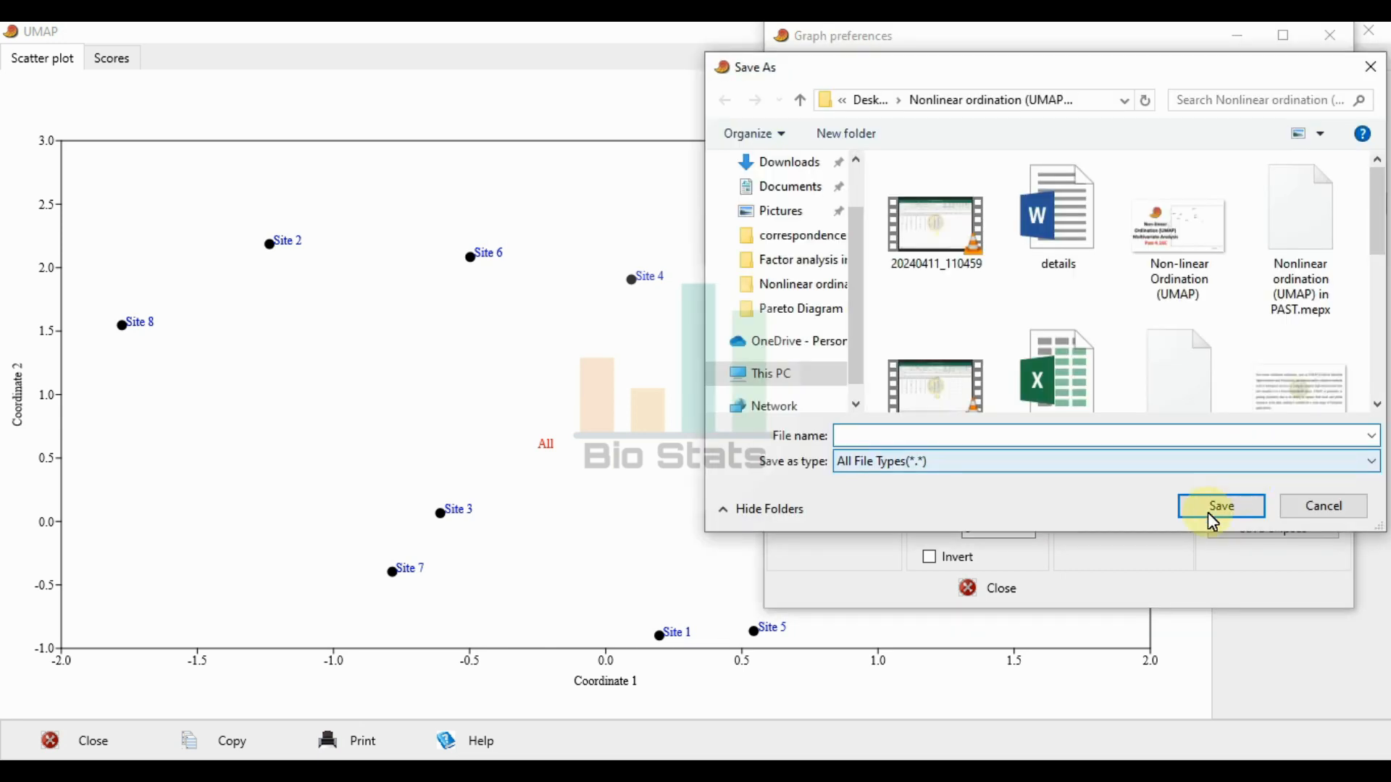
left_click(795, 161)
scroll(779, 206, "up", 1)
left_click(785, 203)
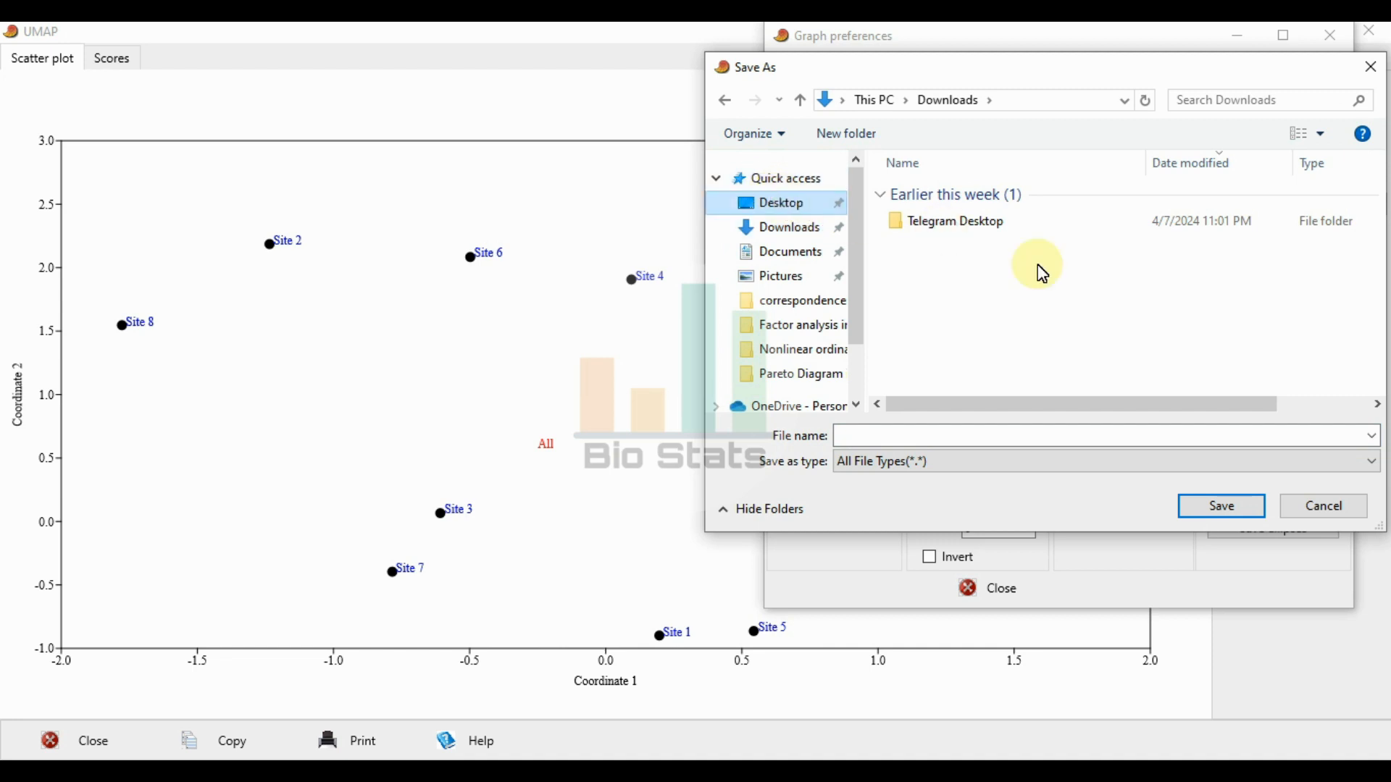
left_click(1100, 279)
left_click(1095, 304)
double_click(1099, 317)
Step: Save the exported graph under the file name UMAP SCATTER PLOT and close the graph preferences
left_click(956, 436)
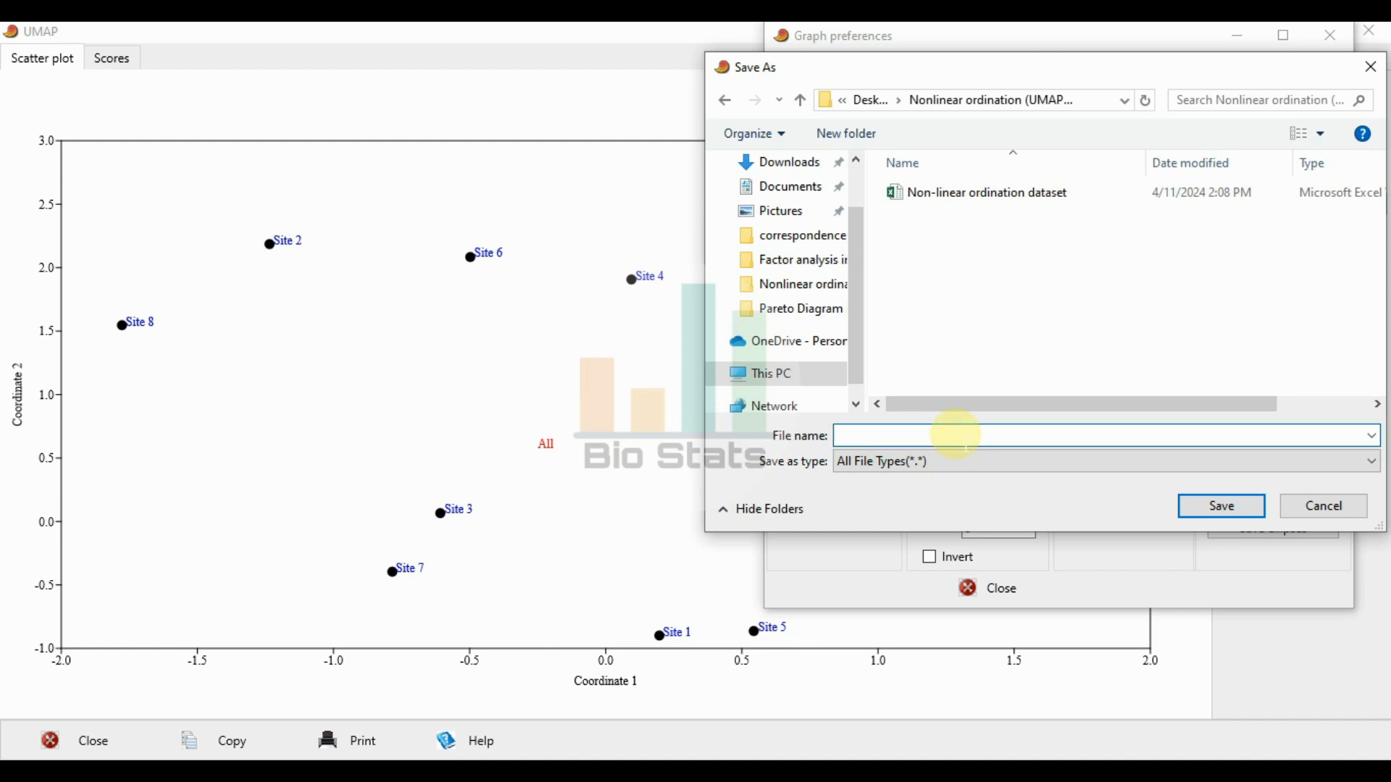
type("umap")
key("BackSpace")
key("BackSpace")
key("BackSpace")
key("BackSpace")
type("UMAP SCATTER PLOT")
left_click(1221, 504)
left_click(998, 587)
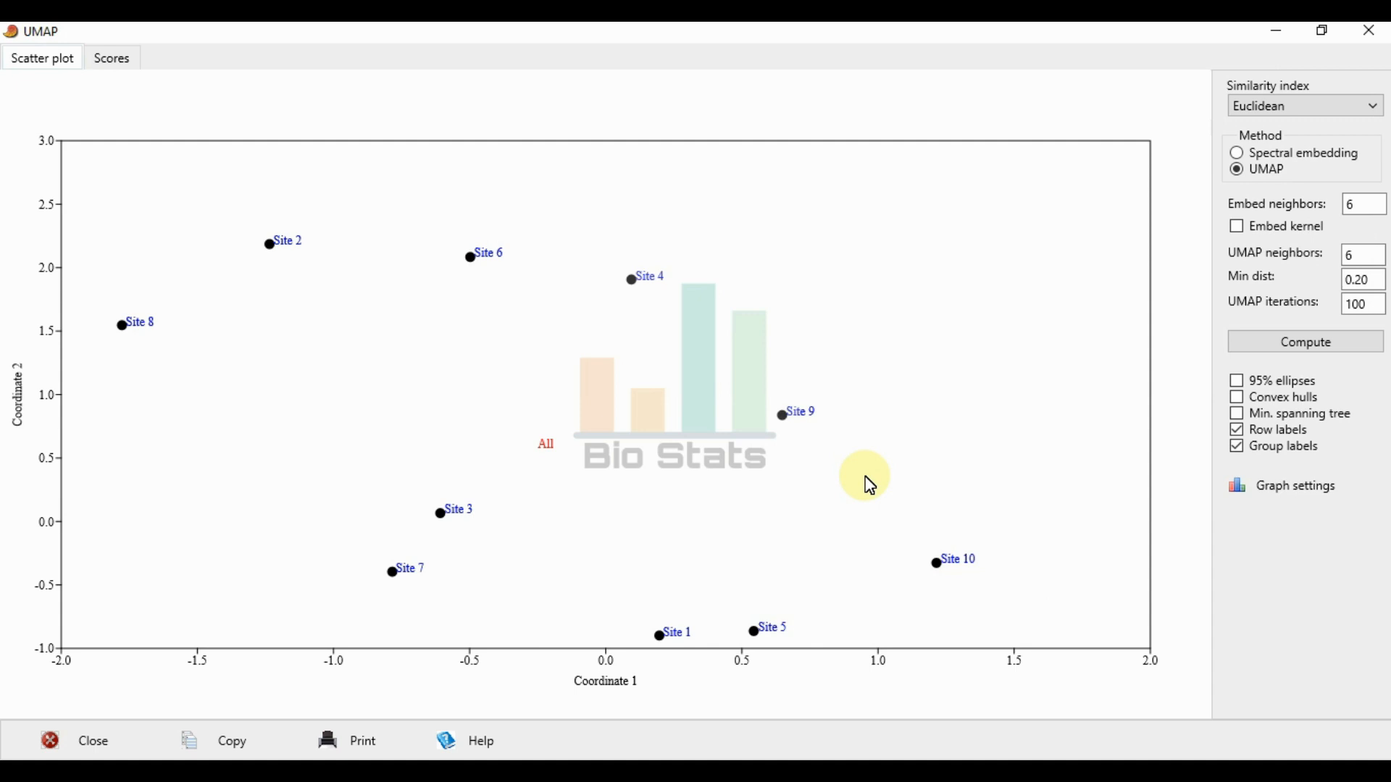
Step: Enable the embed kernel option for the UMAP analysis
left_click(1240, 227)
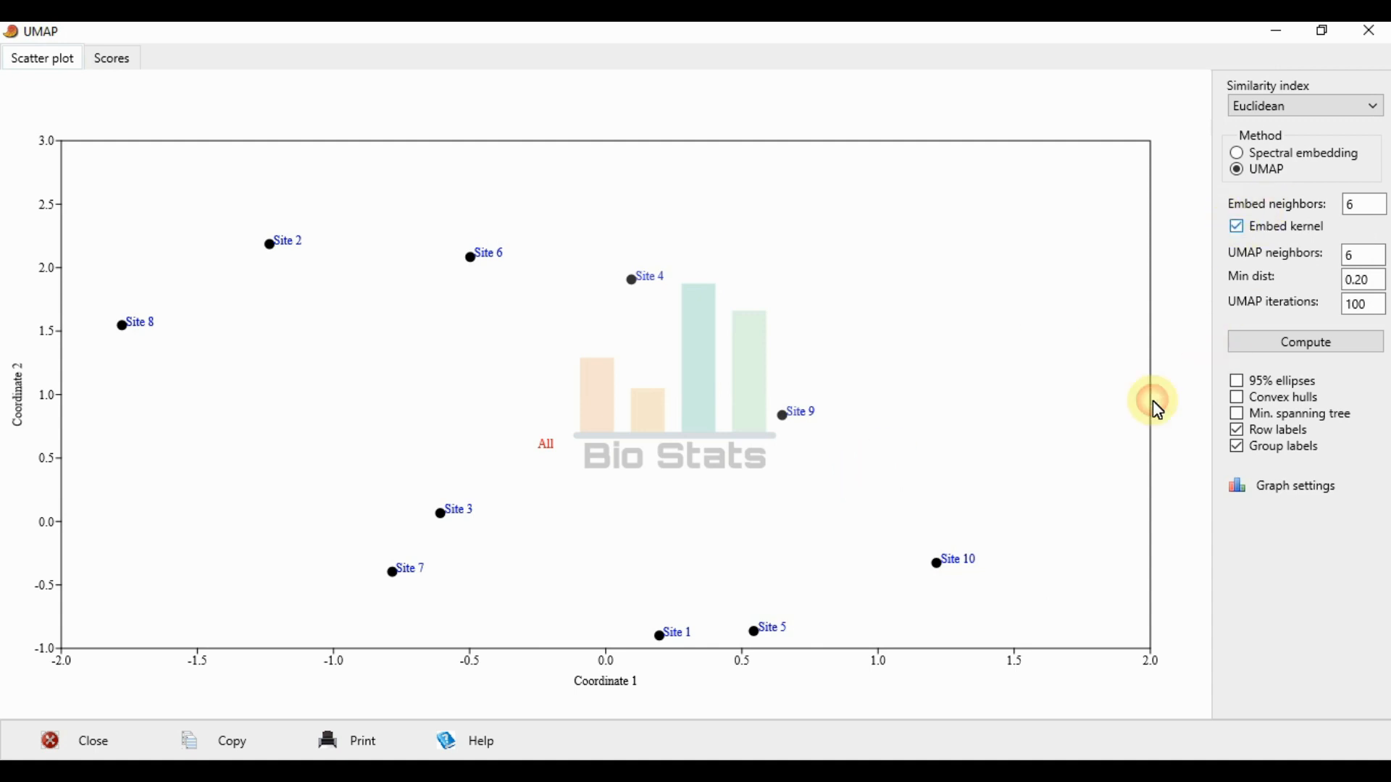